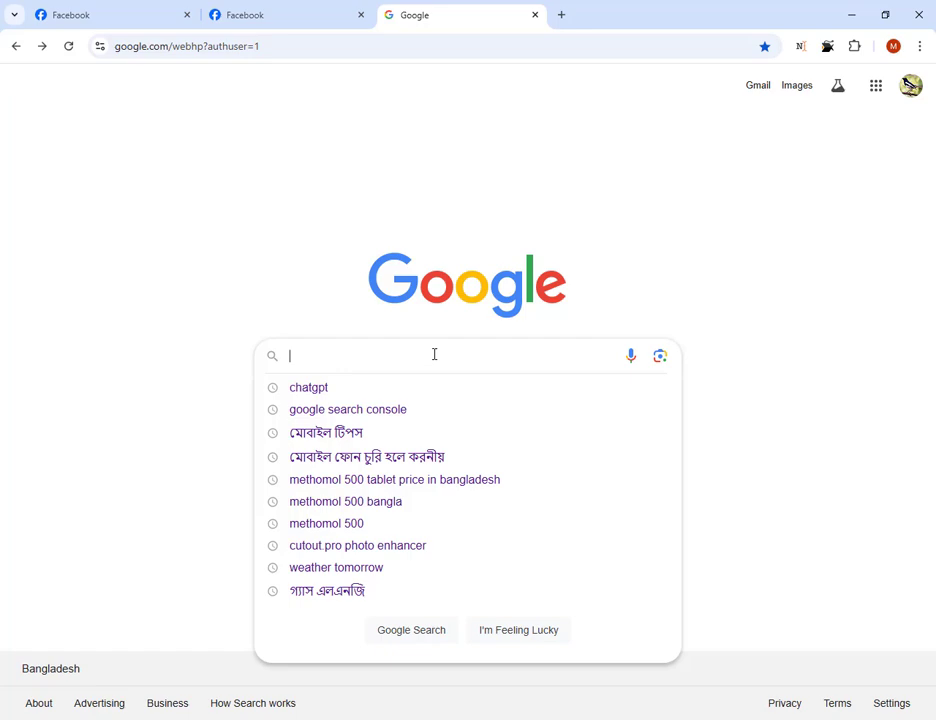
# Step: Search Google for "creator studio" and open the help article About Creator Tools in Meta Business Suite
pyautogui.write('creator studio')
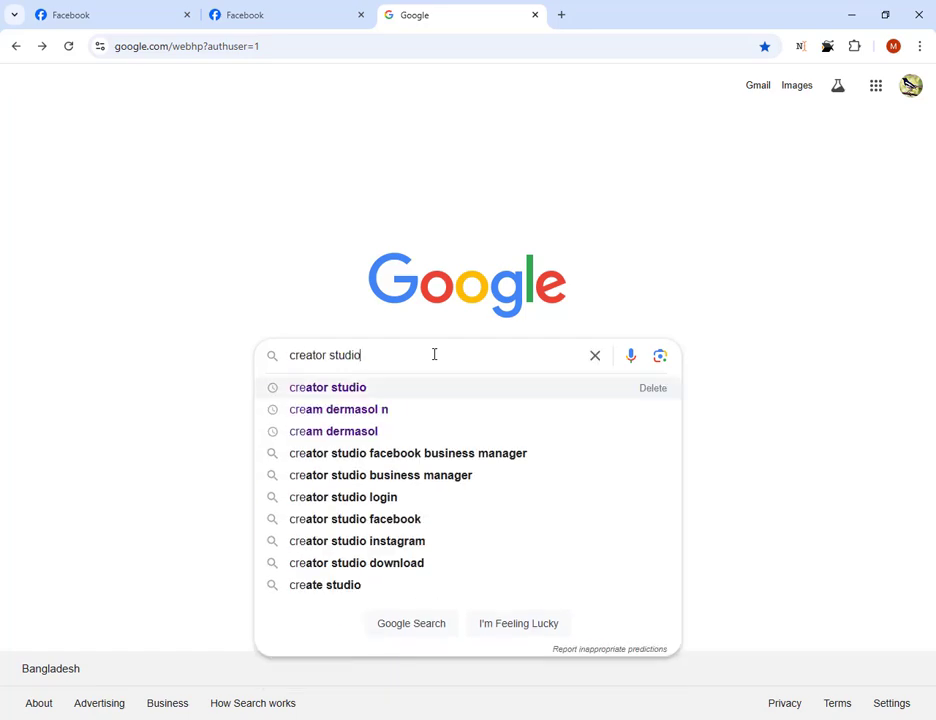
pyautogui.press('Return')
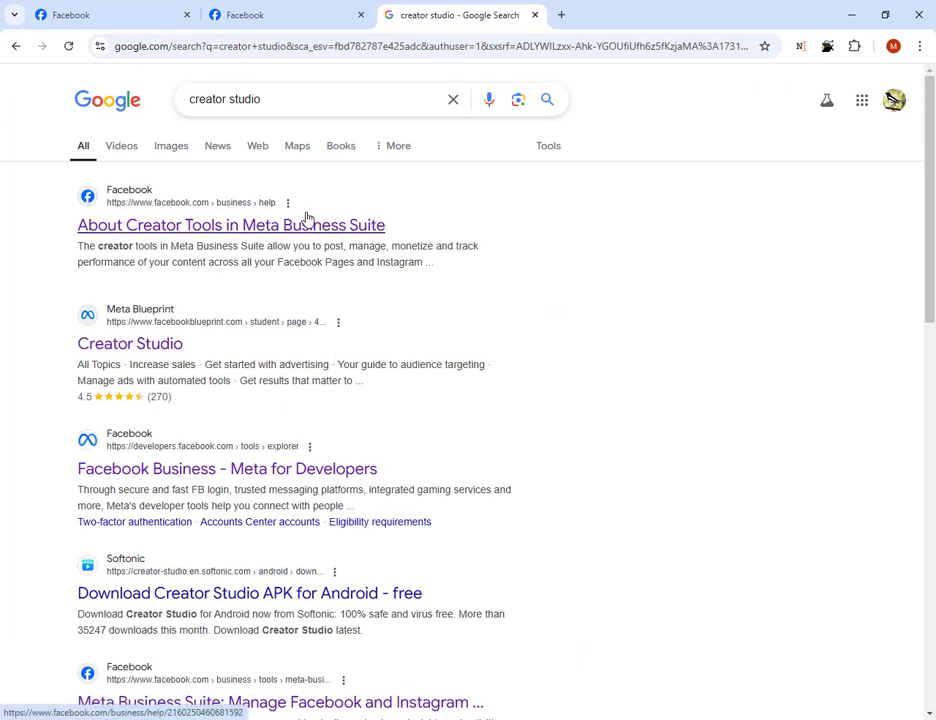
pyautogui.click(237, 238)
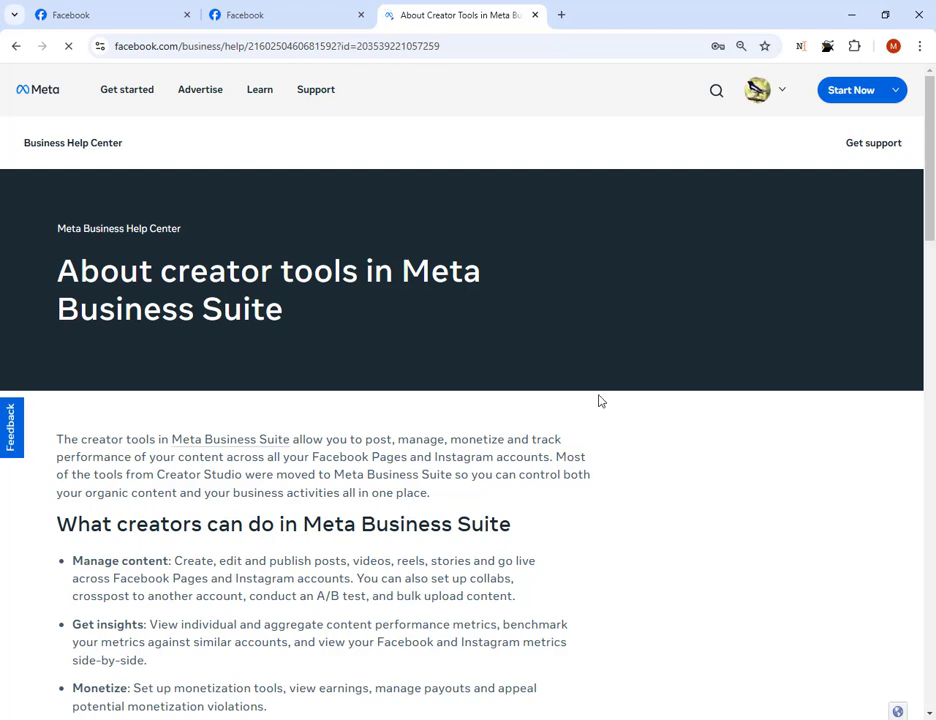
pyautogui.moveTo(850, 94)
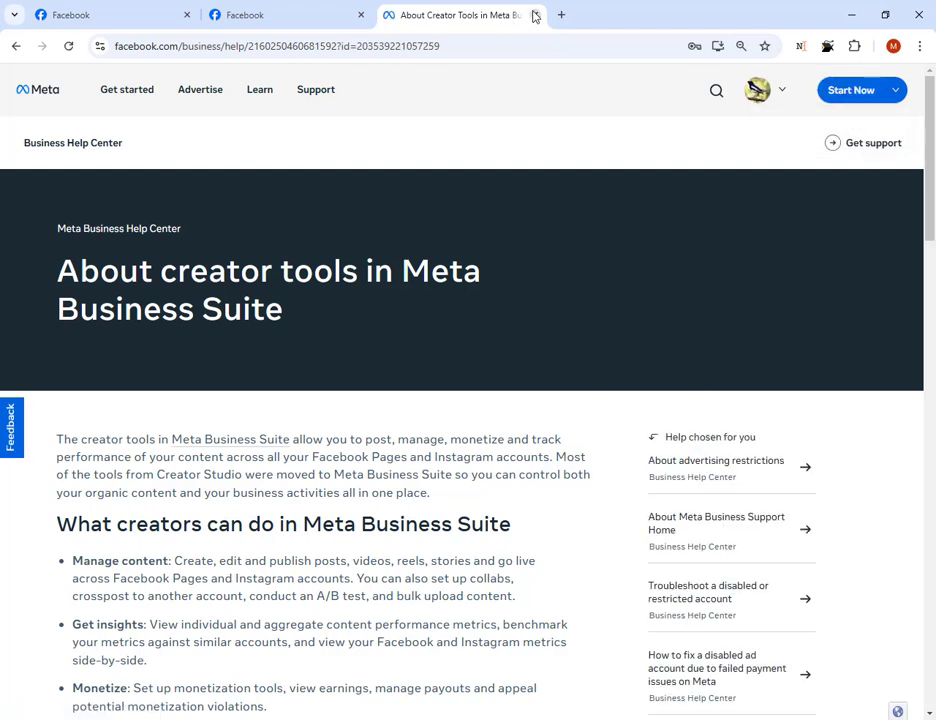
pyautogui.click(846, 90)
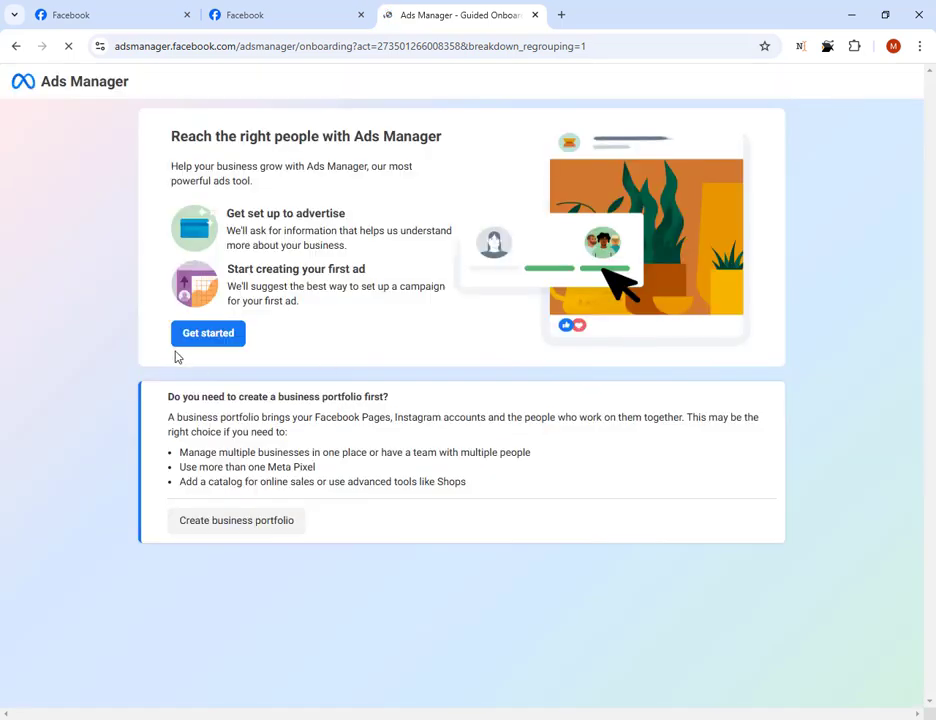
pyautogui.click(534, 15)
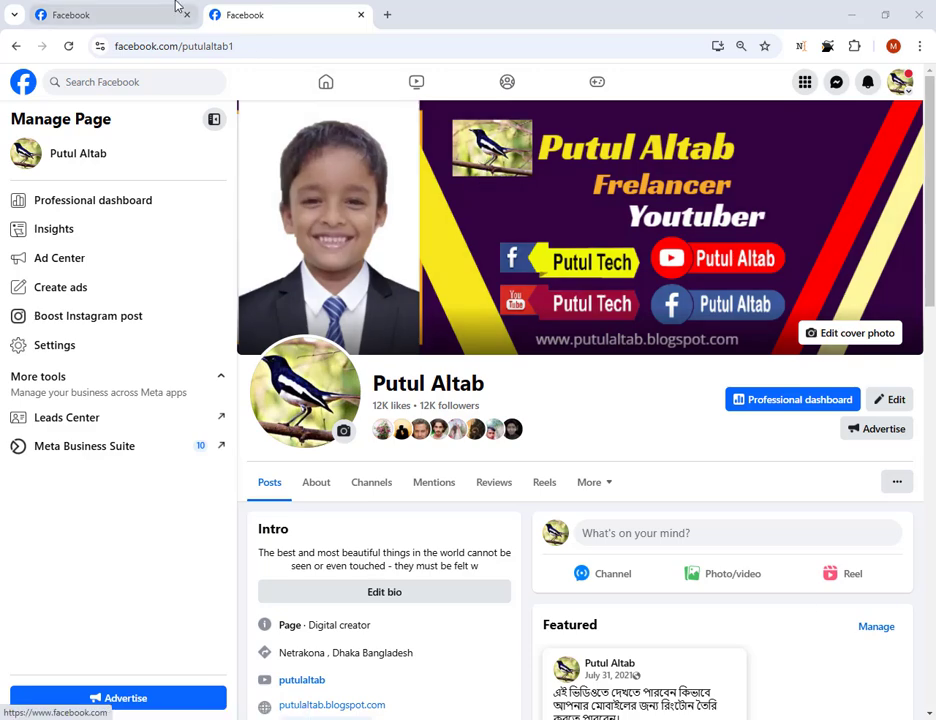
# Step: Open Meta Business Suite from the Facebook home page and switch to the page with the bird profile picture
pyautogui.click(142, 9)
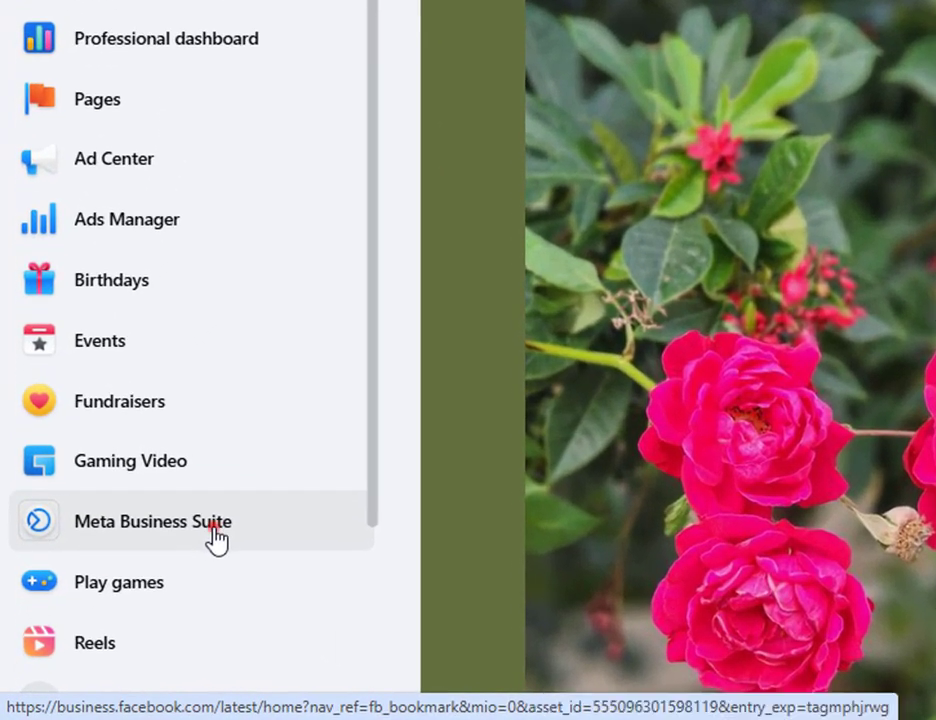
pyautogui.click(213, 533)
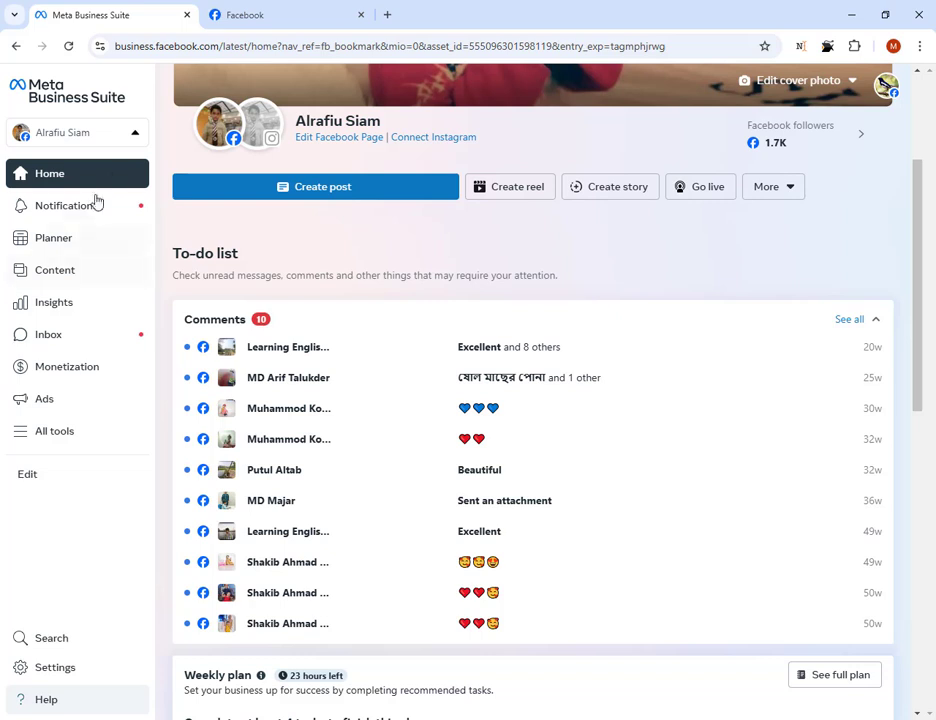
pyautogui.click(117, 141)
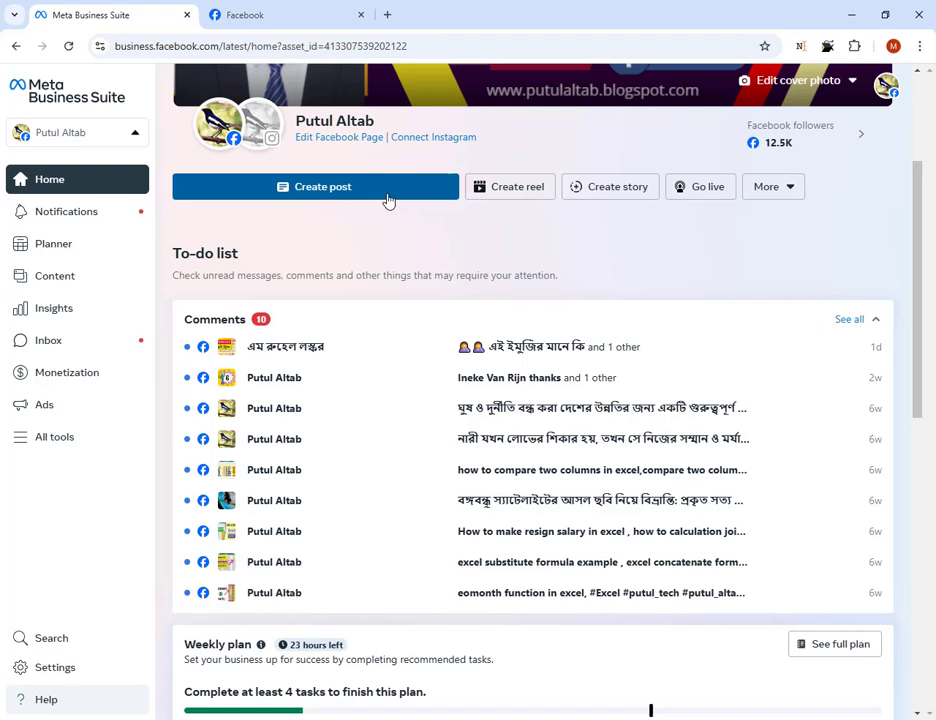
# Step: Start a new post and upload the video pass.mp4 from the desktop folder "online photo editor"
pyautogui.click(357, 199)
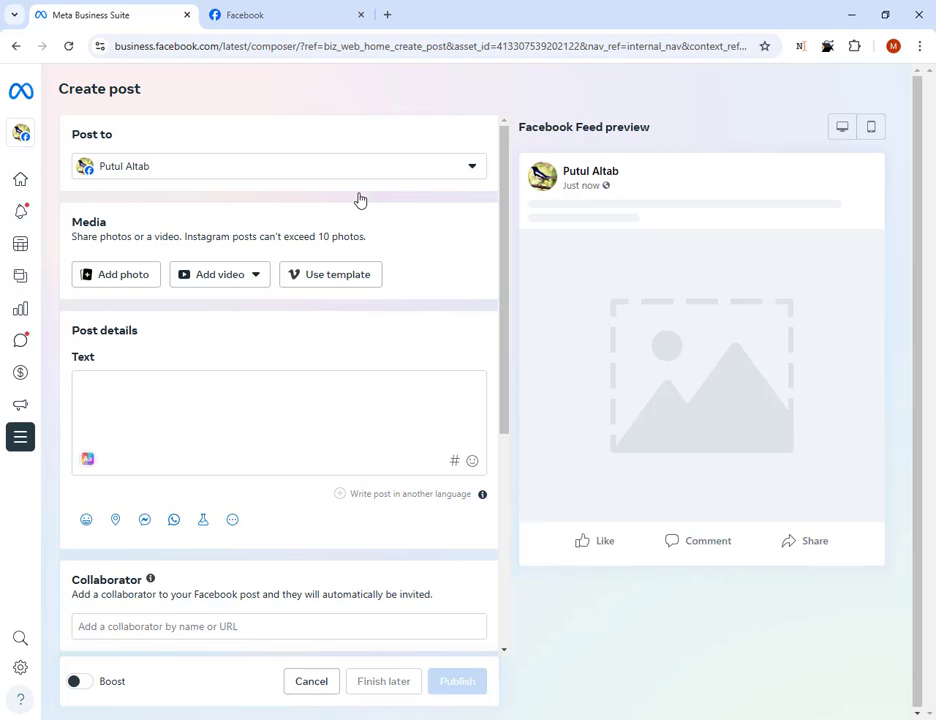
pyautogui.click(254, 277)
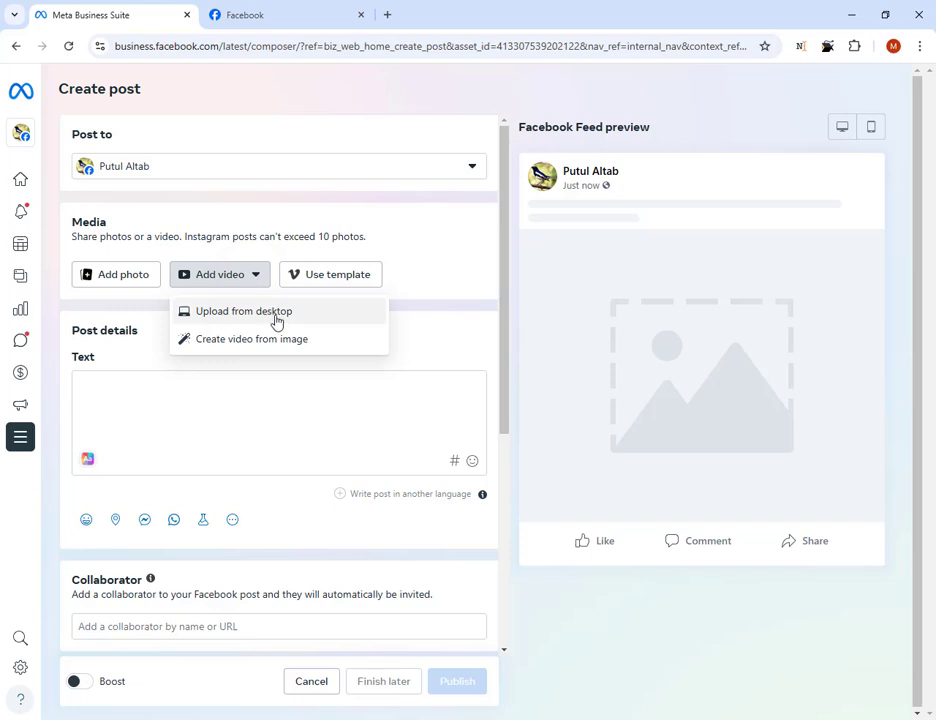
pyautogui.click(276, 318)
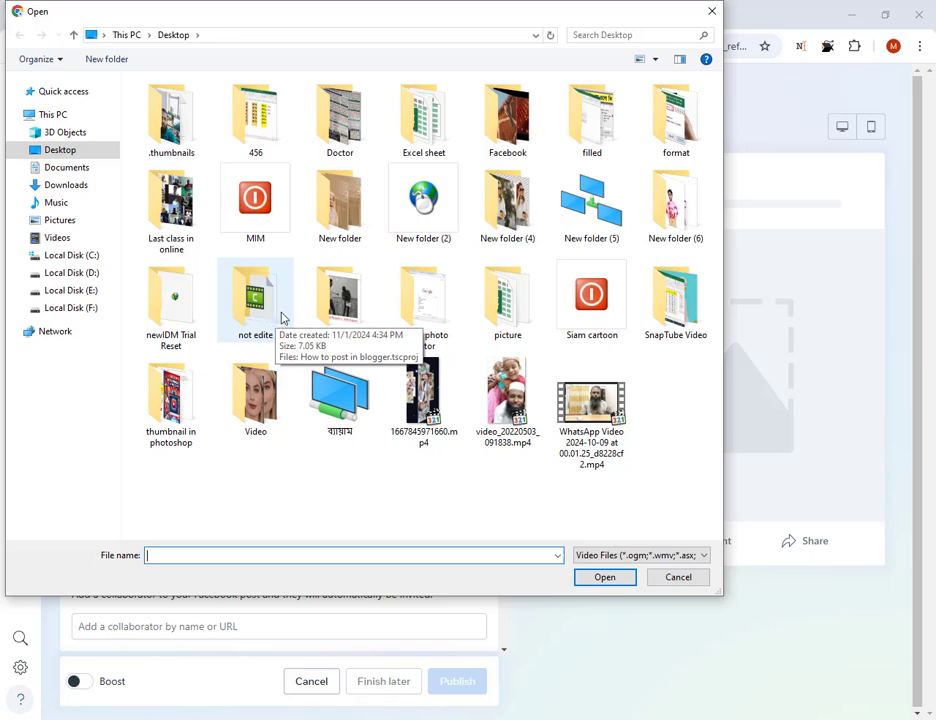
pyautogui.click(428, 313)
pyautogui.doubleClick(428, 313)
pyautogui.click(182, 114)
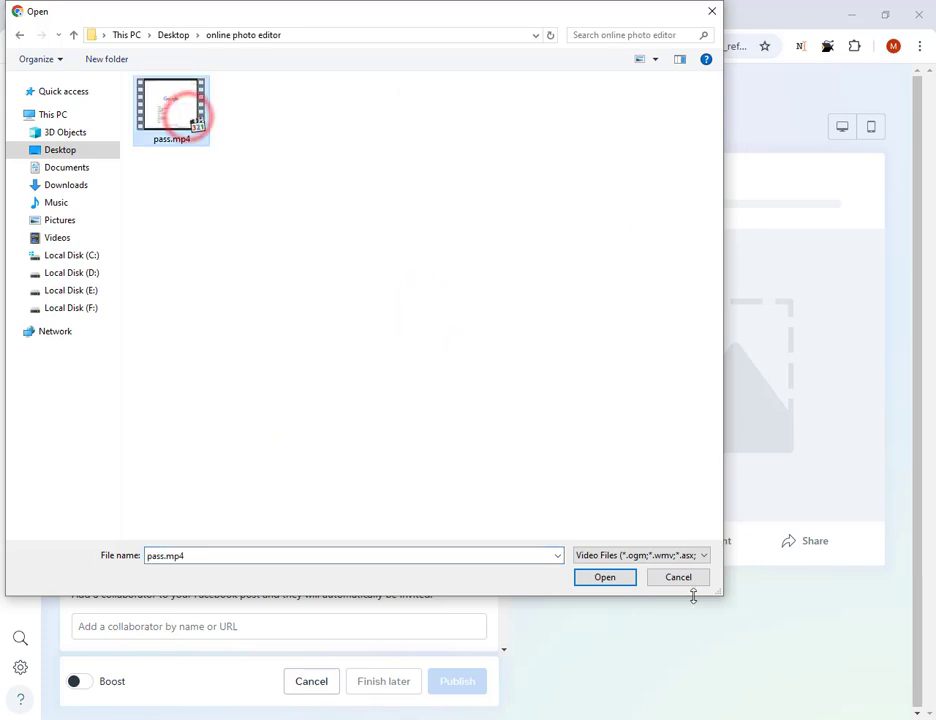
pyautogui.click(605, 577)
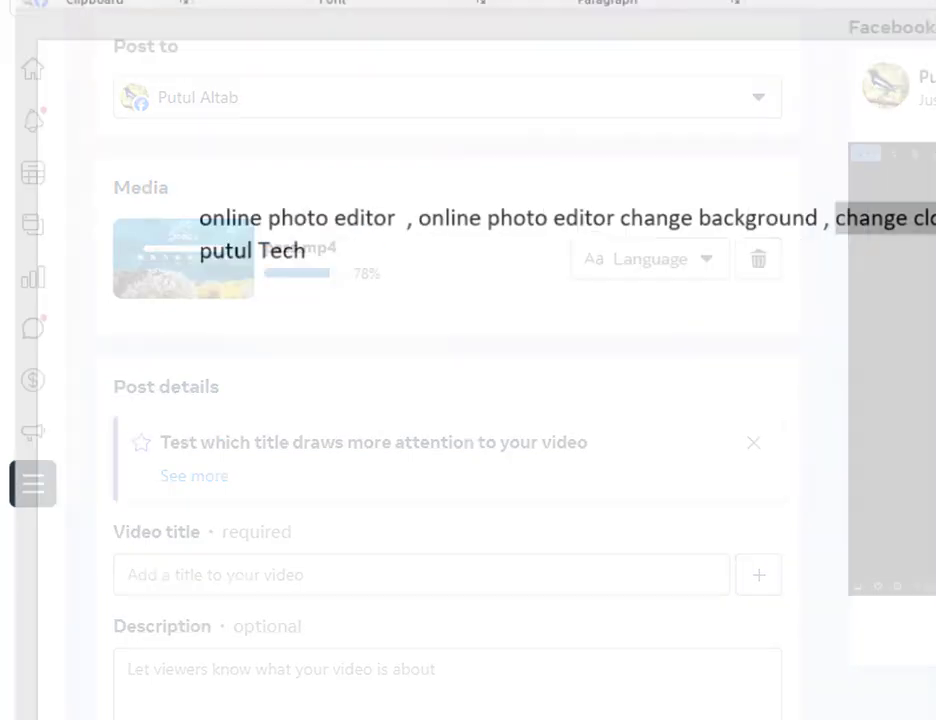
# Step: Copy "change clothes photo editor online free" from the Word document and paste it as the post's video title
pyautogui.click(733, 301)
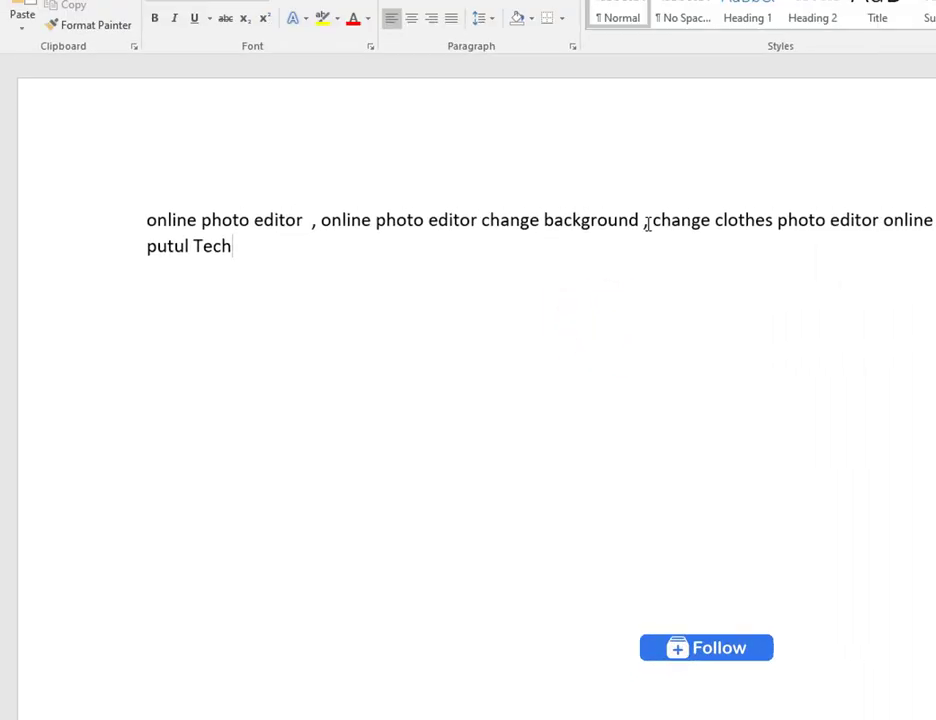
pyautogui.moveTo(842, 179); pyautogui.dragTo(929, 179)
pyautogui.click(702, 282)
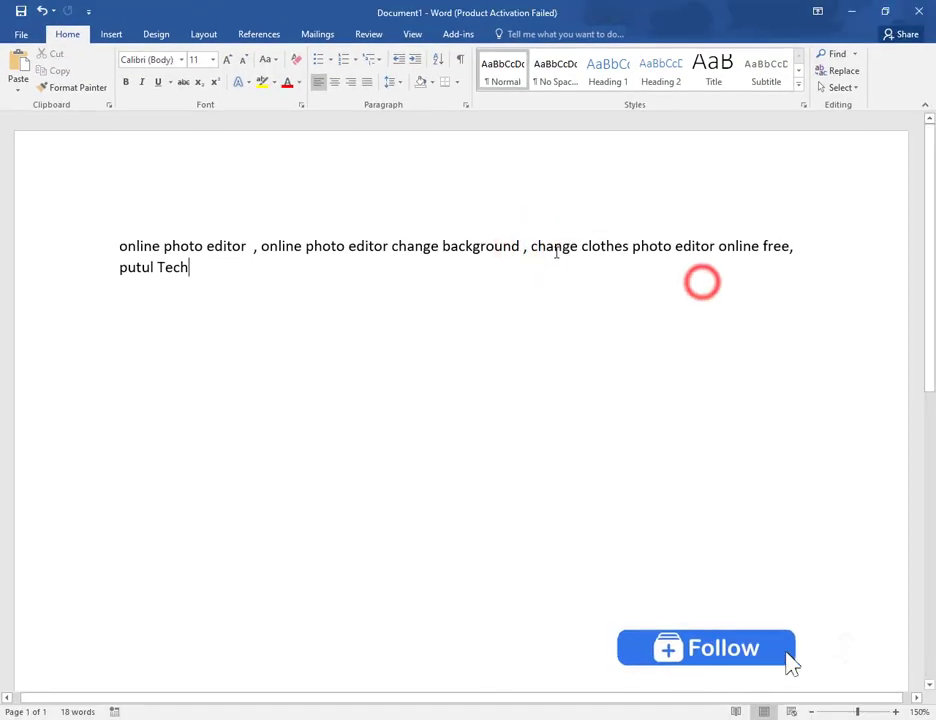
pyautogui.moveTo(532, 246); pyautogui.dragTo(788, 269)
pyautogui.hotkey('ctrl', 'c')
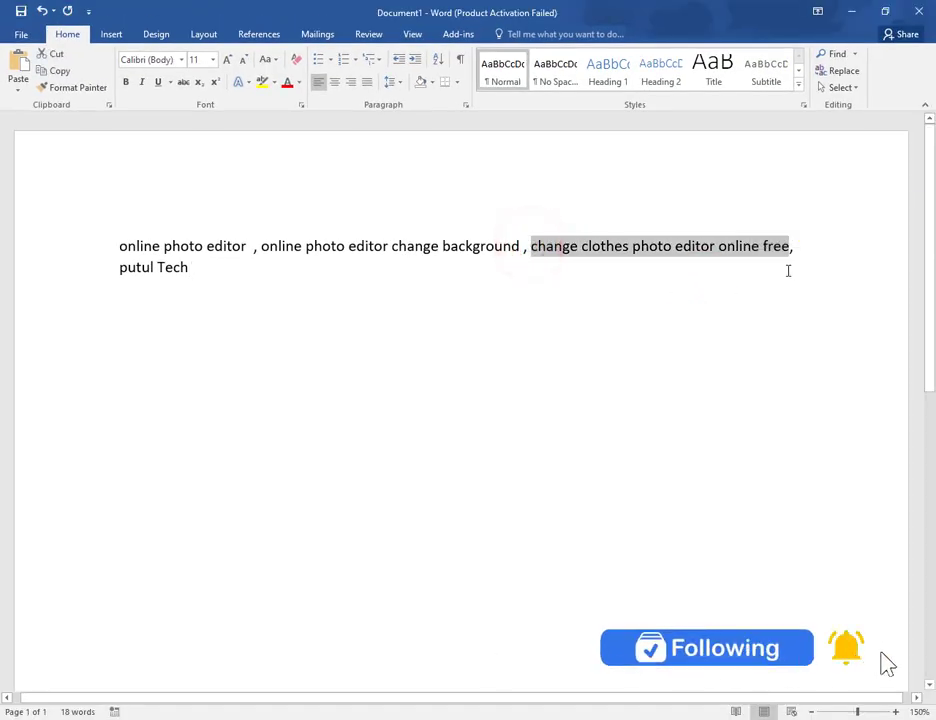
pyautogui.click(851, 10)
pyautogui.hotkey('ctrl', 'v')
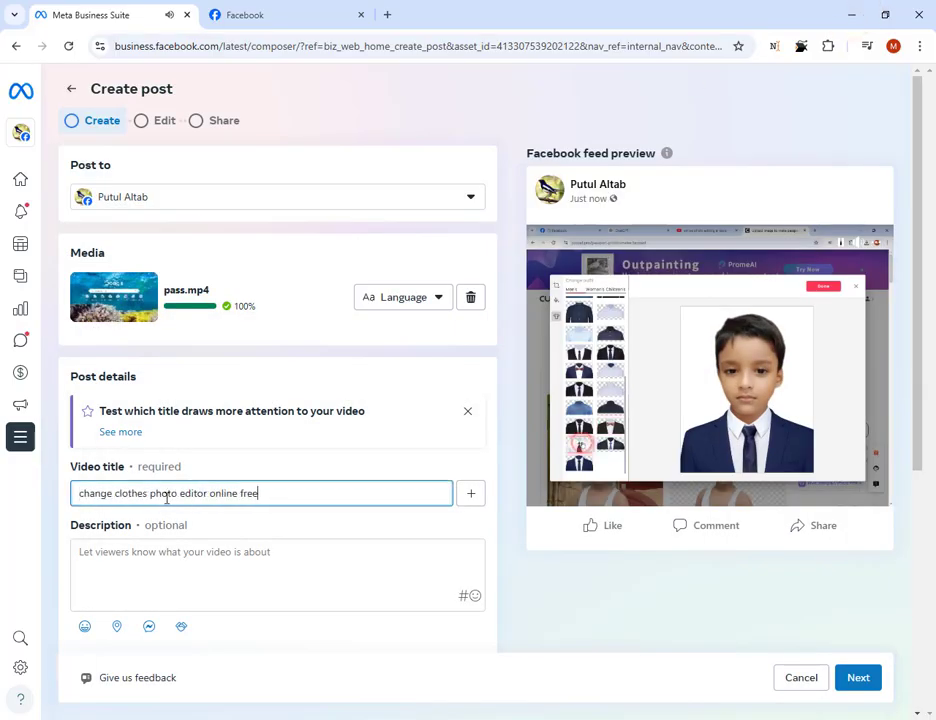
# Step: Capitalize the first letter of the video title so it begins with "Change"
pyautogui.moveTo(85, 495); pyautogui.dragTo(78, 497)
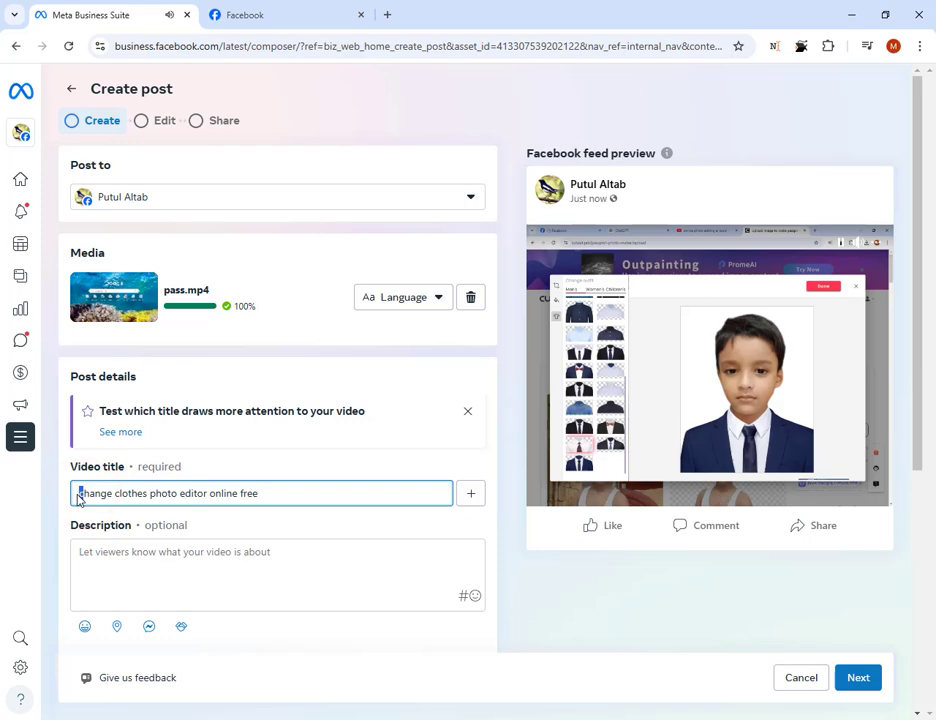
pyautogui.write('V')
pyautogui.press('BackSpace')
pyautogui.write('C')
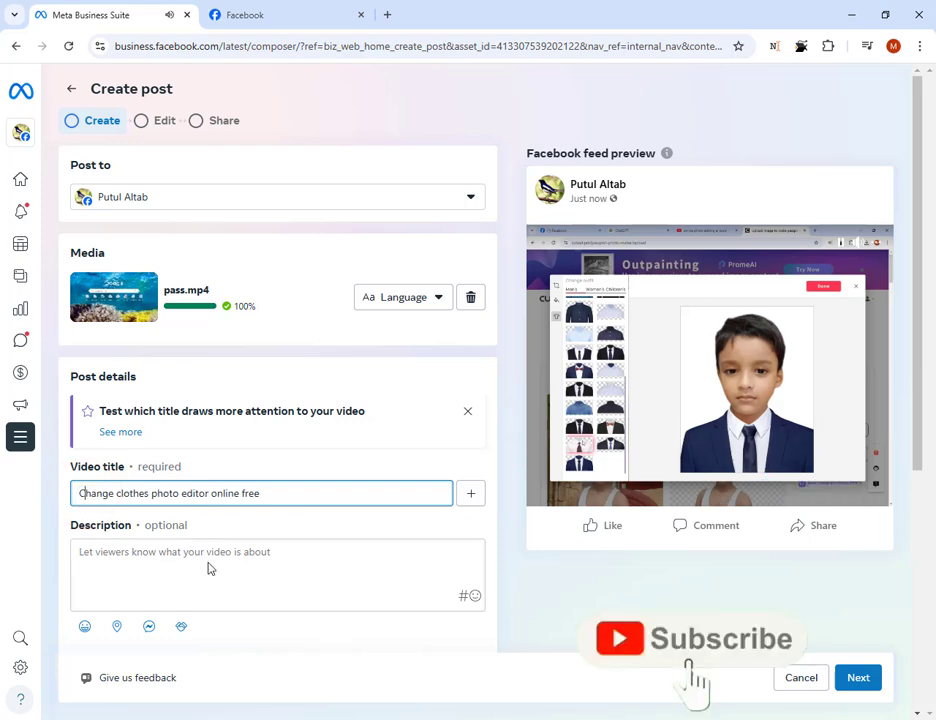
# Step: Copy "online photo editor , online photo editor change background" from the Word document into the video's description
pyautogui.click(206, 561)
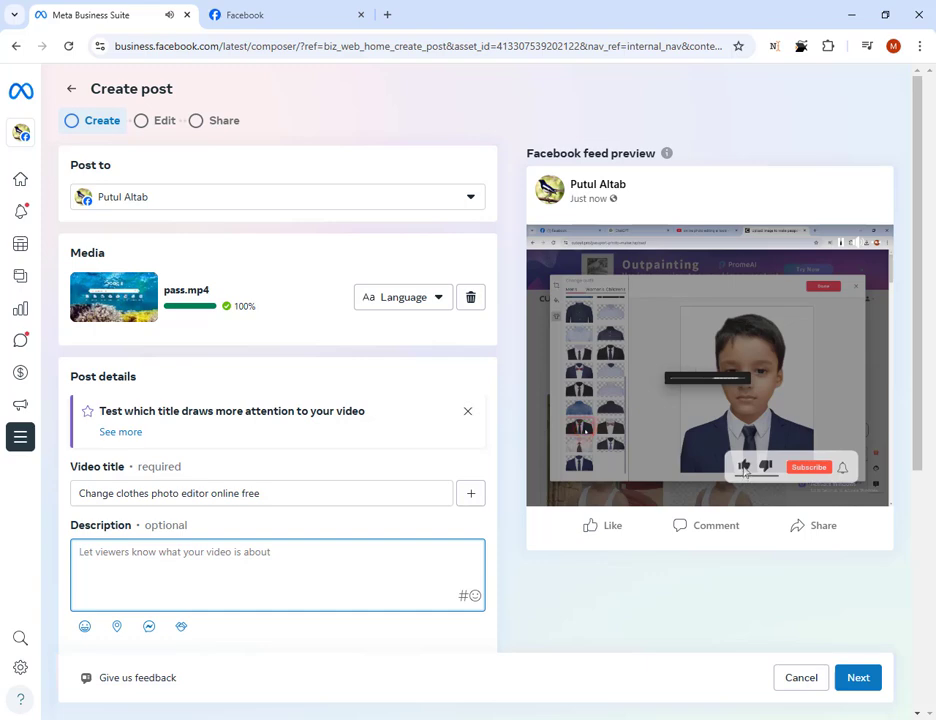
pyautogui.hotkey('alt', 'Tab')
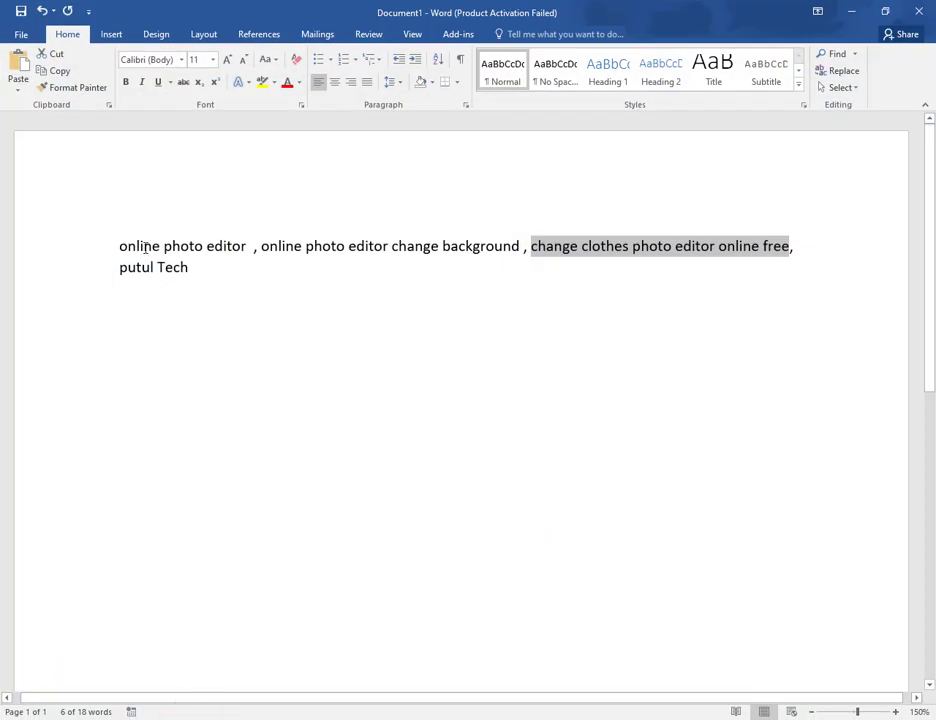
pyautogui.moveTo(120, 245); pyautogui.dragTo(520, 247)
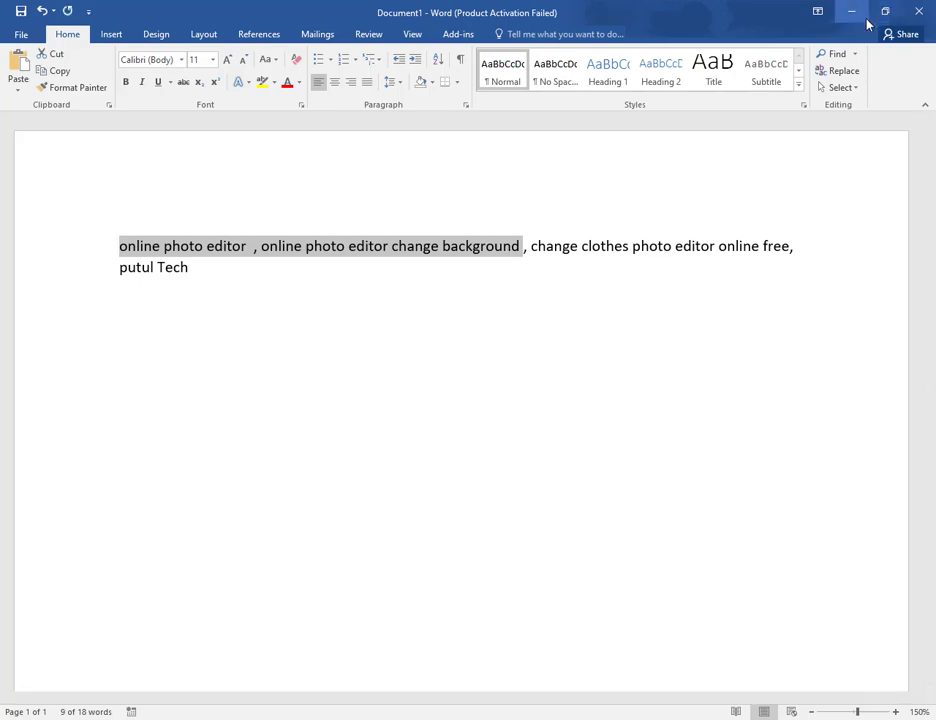
pyautogui.click(853, 12)
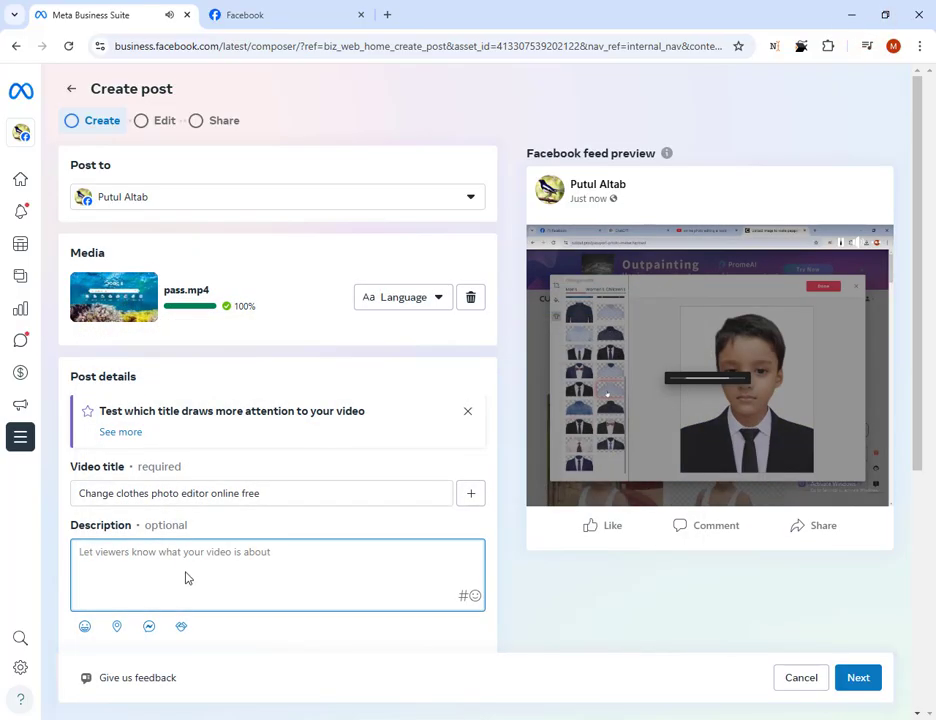
pyautogui.click(185, 575)
pyautogui.write('online photo editor  . online photo editor change background')
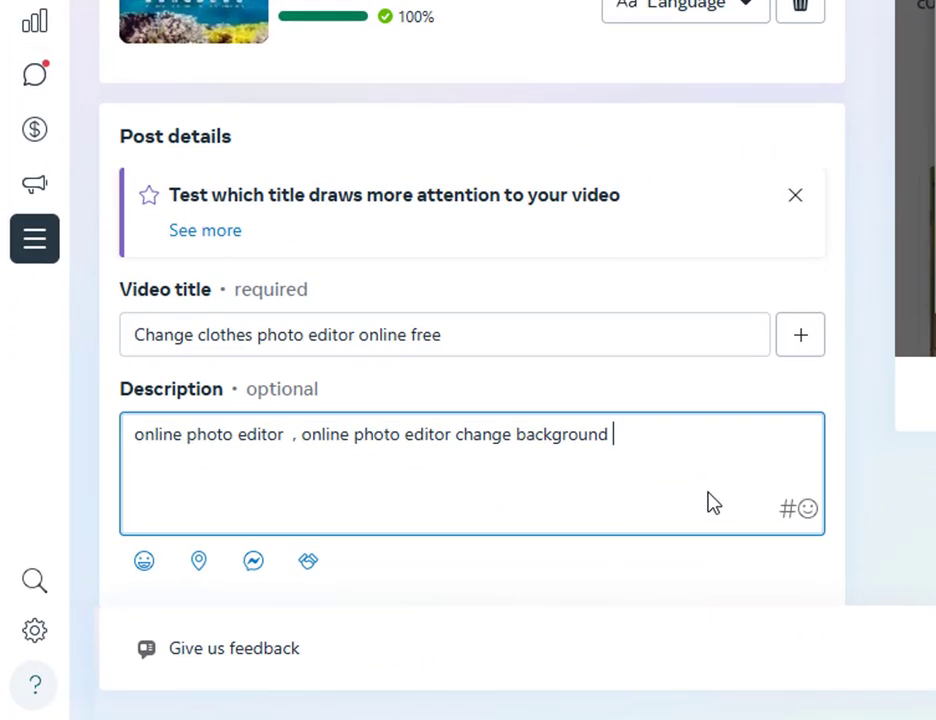
# Step: End the description's sentence with a period and add the hashtag #online_photo_edit below it after a blank line
pyautogui.press('Return')
pyautogui.write('#')
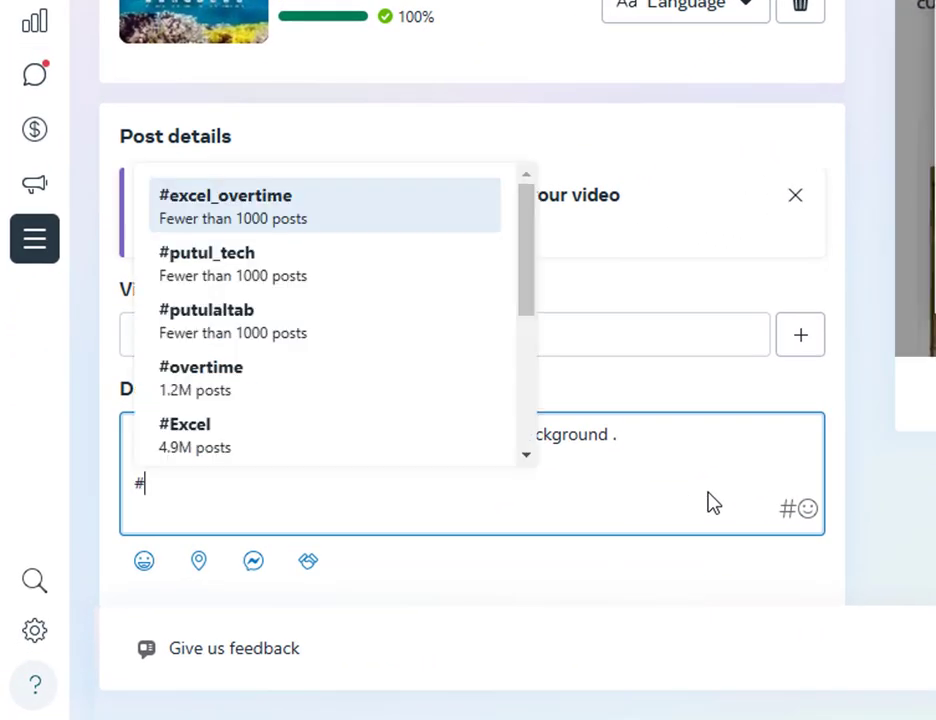
pyautogui.click(650, 486)
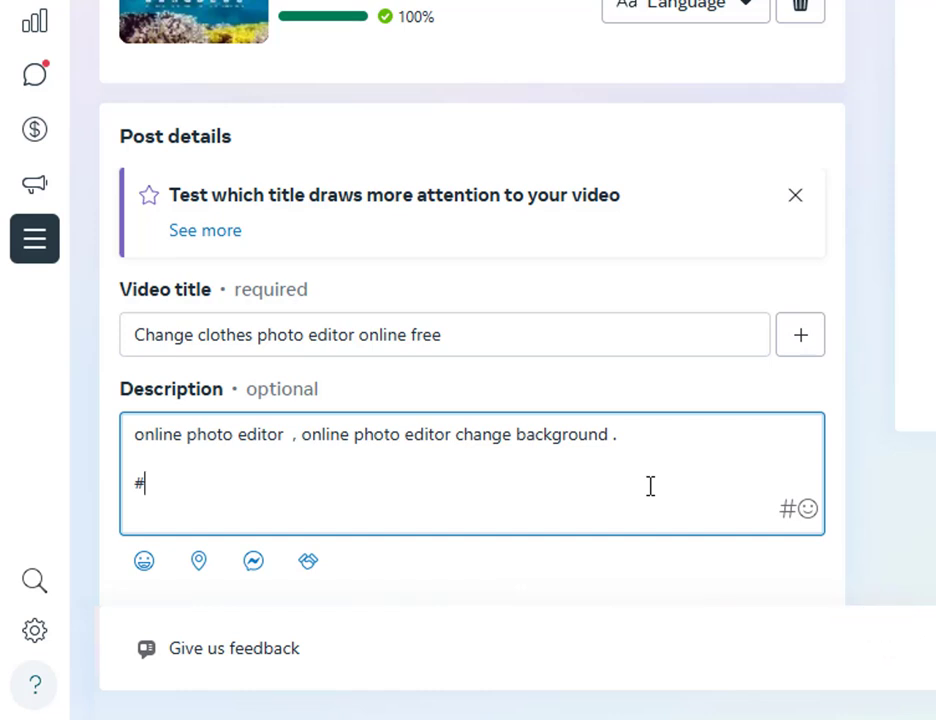
pyautogui.write('online_')
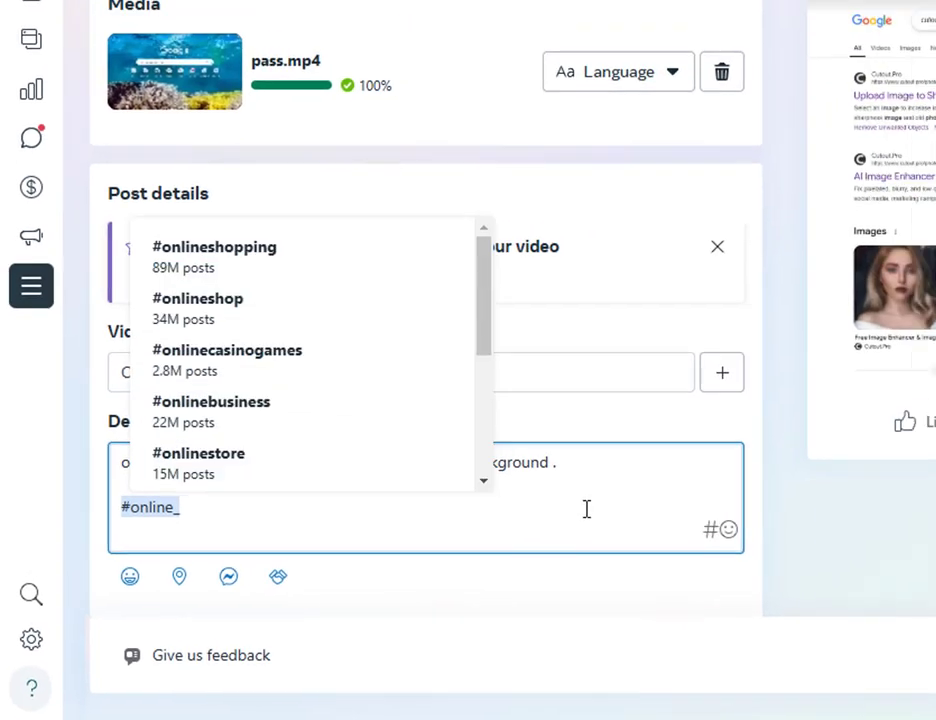
pyautogui.write('photo_edit')
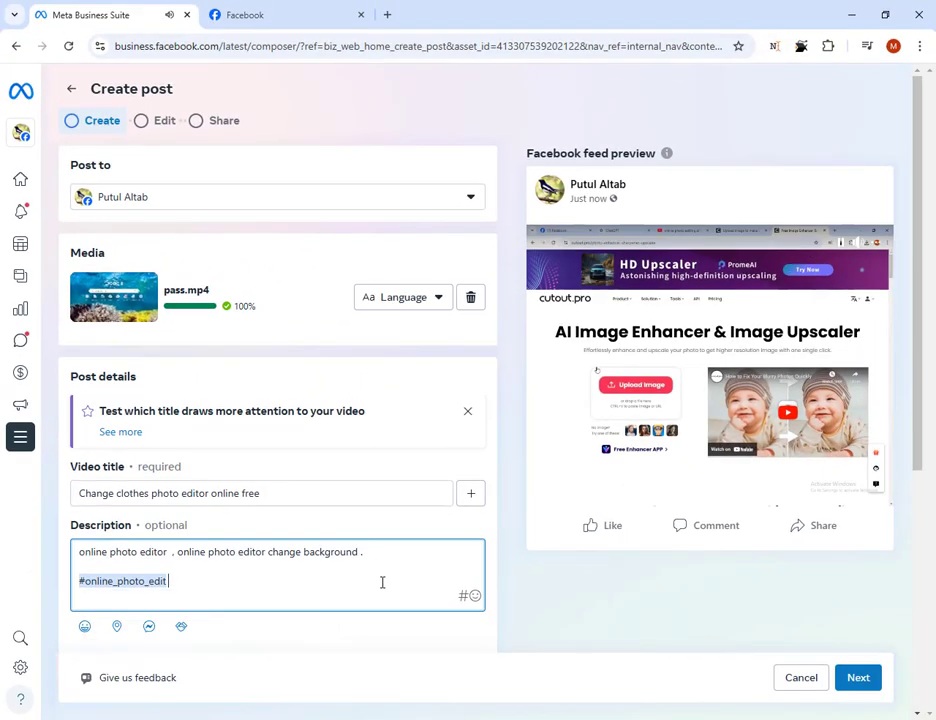
# Step: Append the suggested page-name hashtag, #putul_tech and #PhotoEditingChallenge to the description's hashtag line
pyautogui.write(' #')
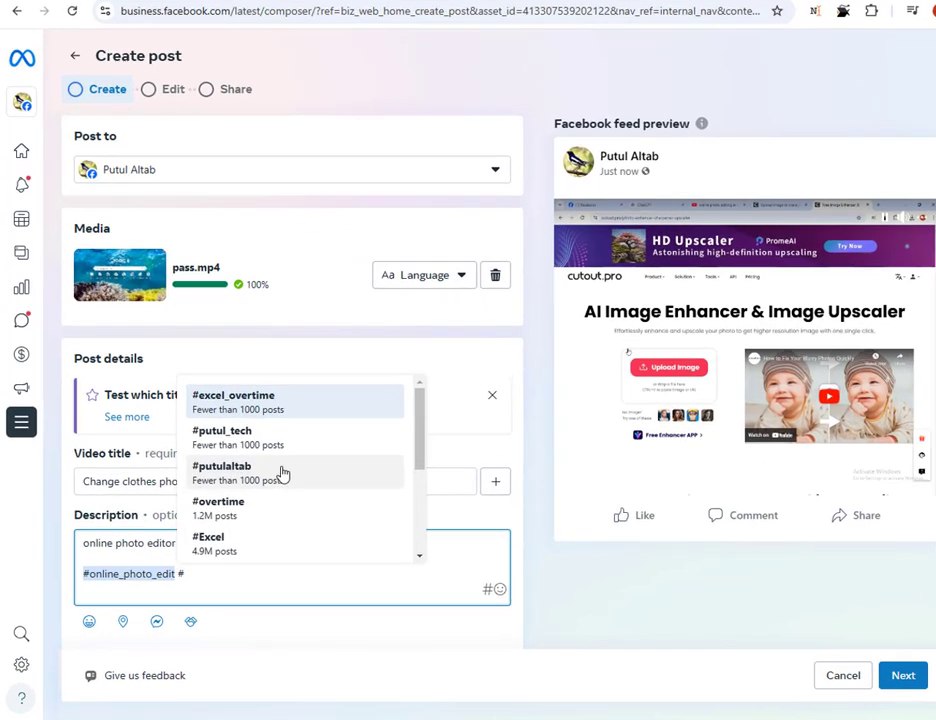
pyautogui.click(255, 484)
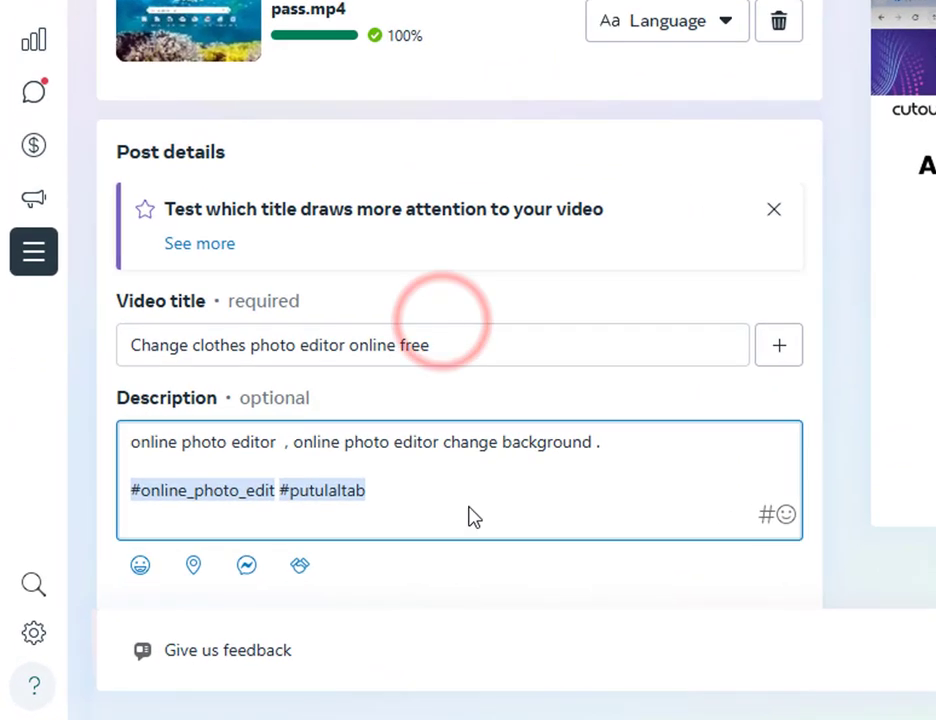
pyautogui.write('#')
pyautogui.click(499, 278)
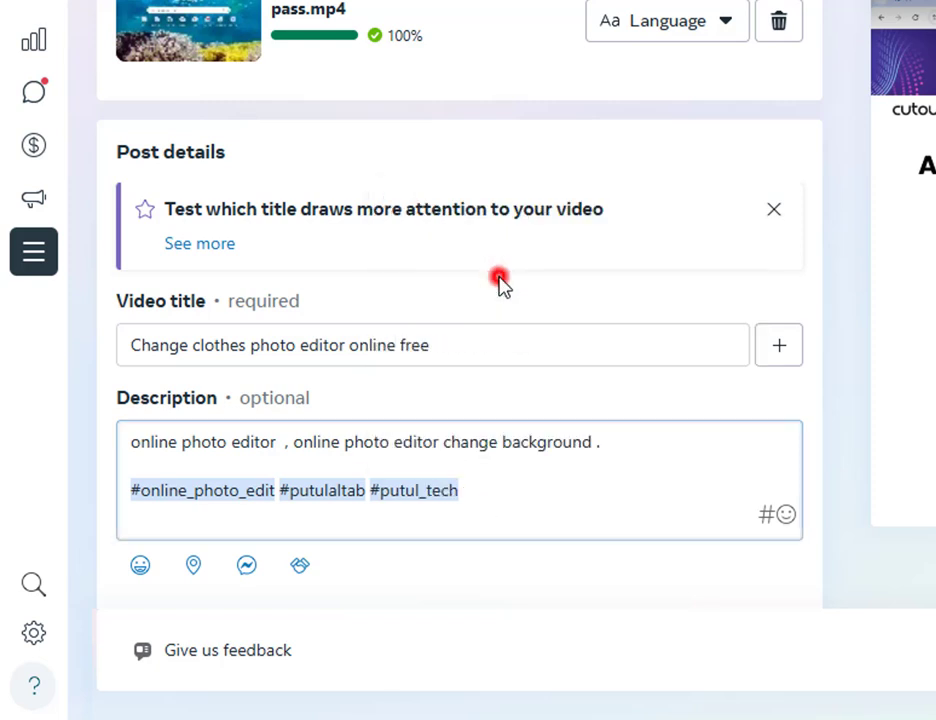
pyautogui.click(483, 489)
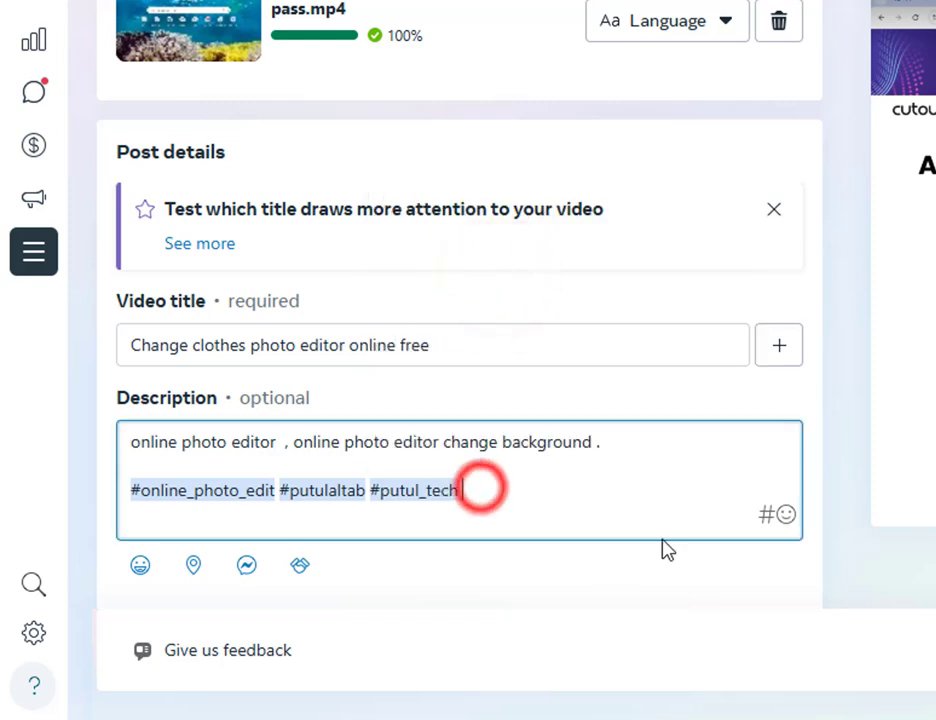
pyautogui.write('#ph')
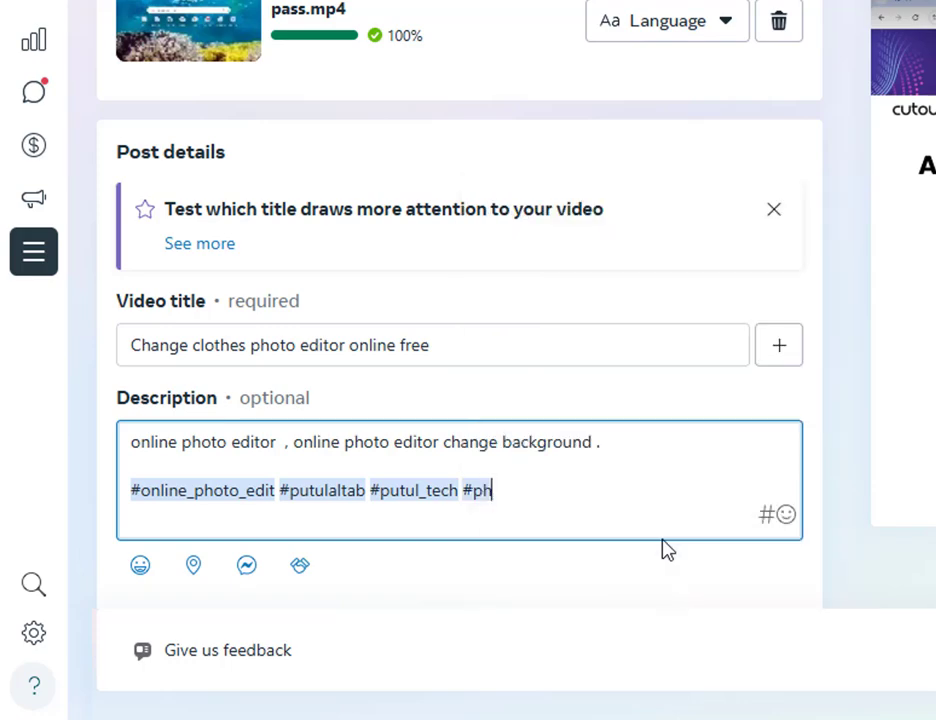
pyautogui.click(668, 283)
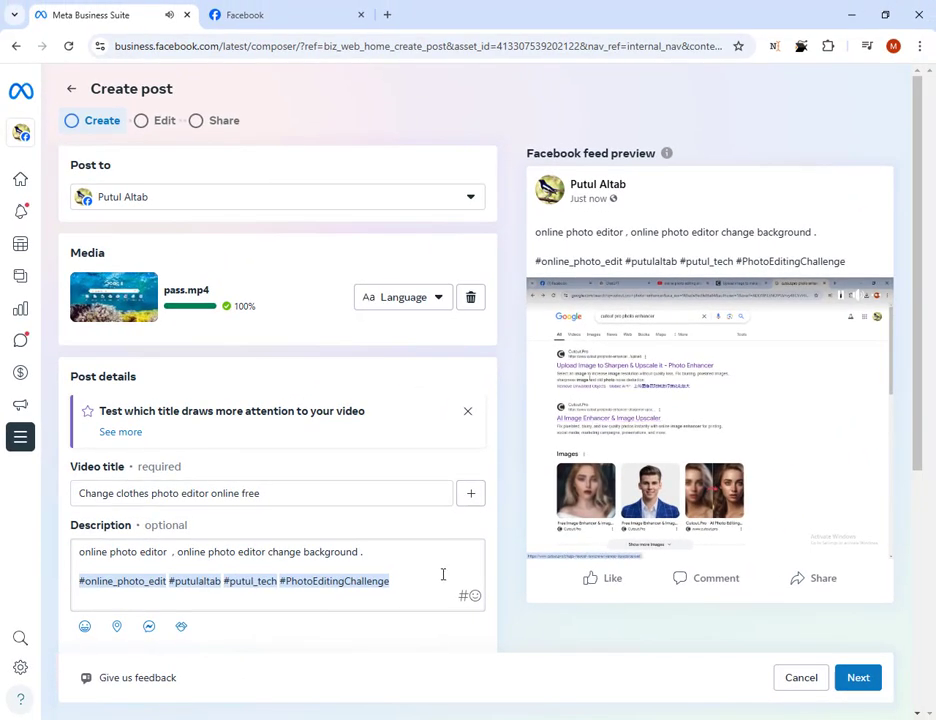
# Step: Try the third suggested thumbnail for the video and switch back to the first suggestion
pyautogui.scroll(-1, 706, 486)
pyautogui.scroll(-2, 440, 580)
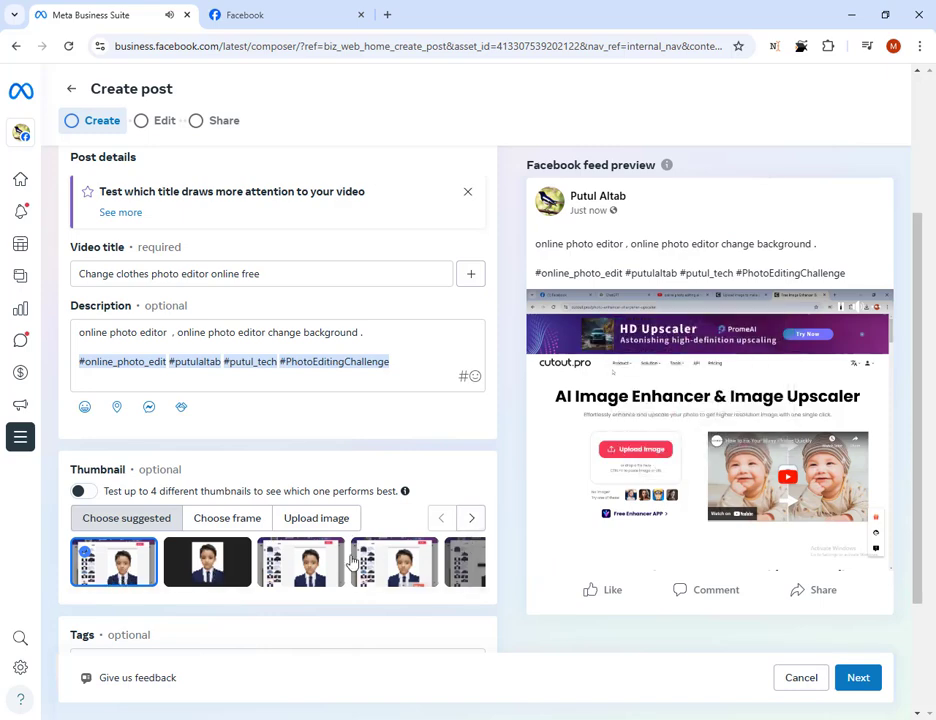
pyautogui.click(320, 570)
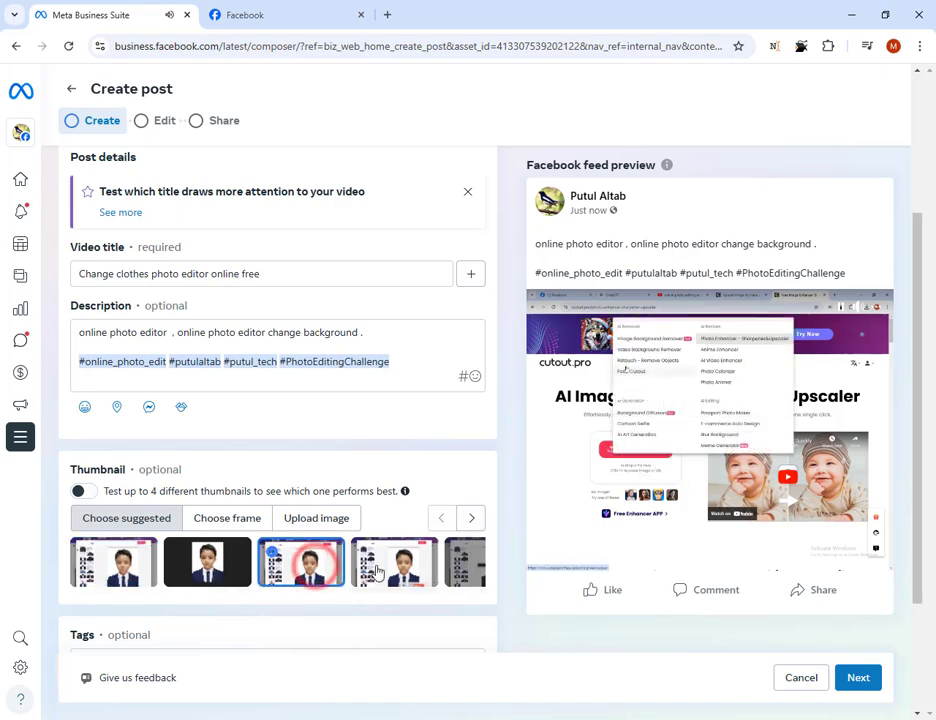
pyautogui.click(110, 565)
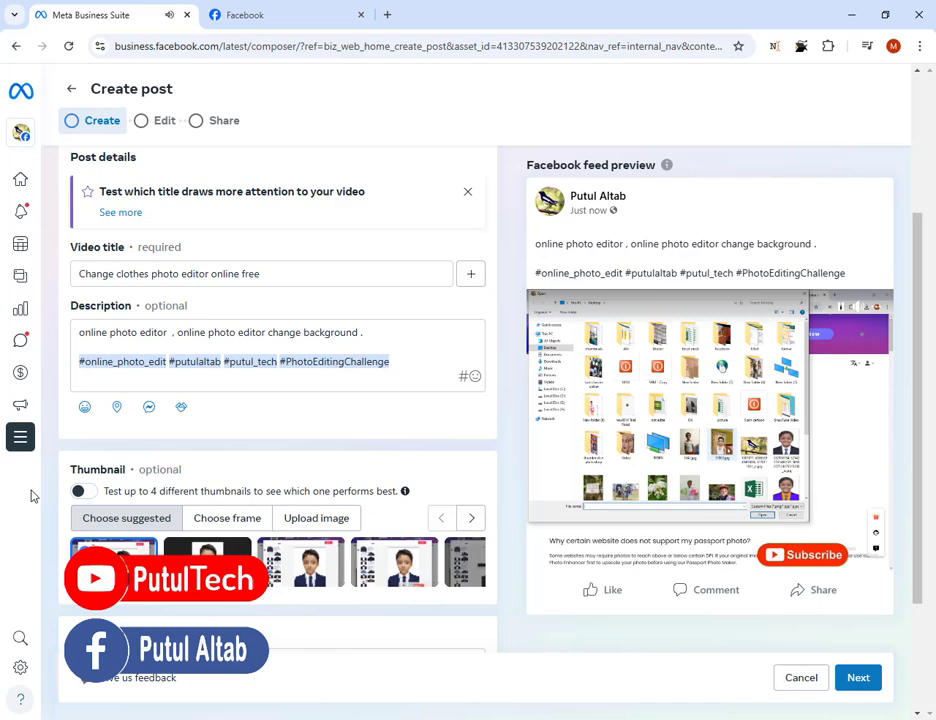
# Step: Upload the "online photo editor , online photo editor change background" image with the larger preview from the Desktop as the video's custom thumbnail
pyautogui.click(352, 519)
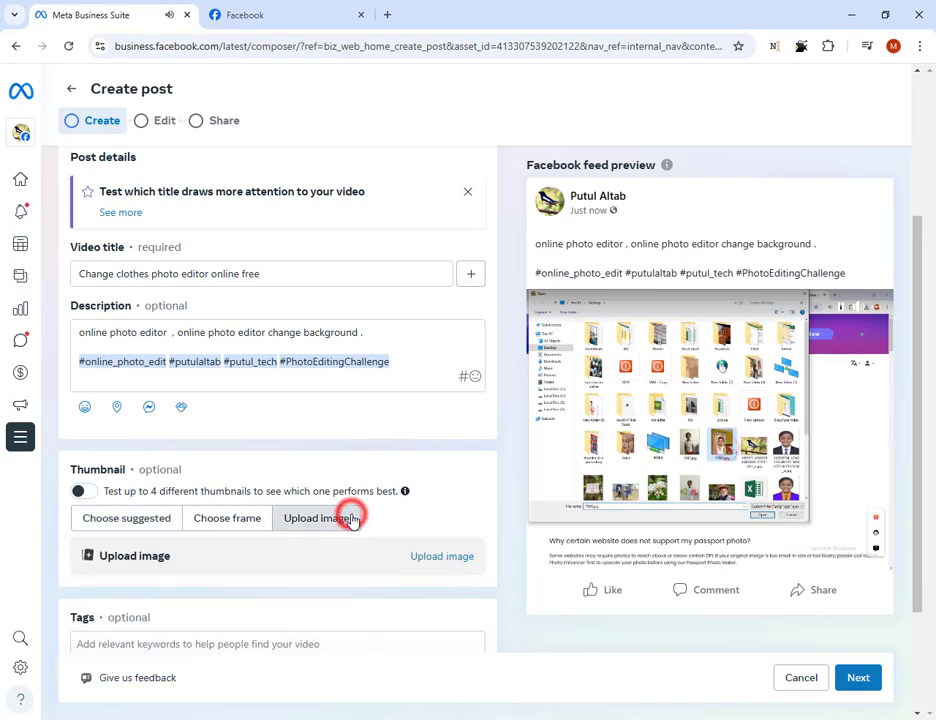
pyautogui.click(445, 557)
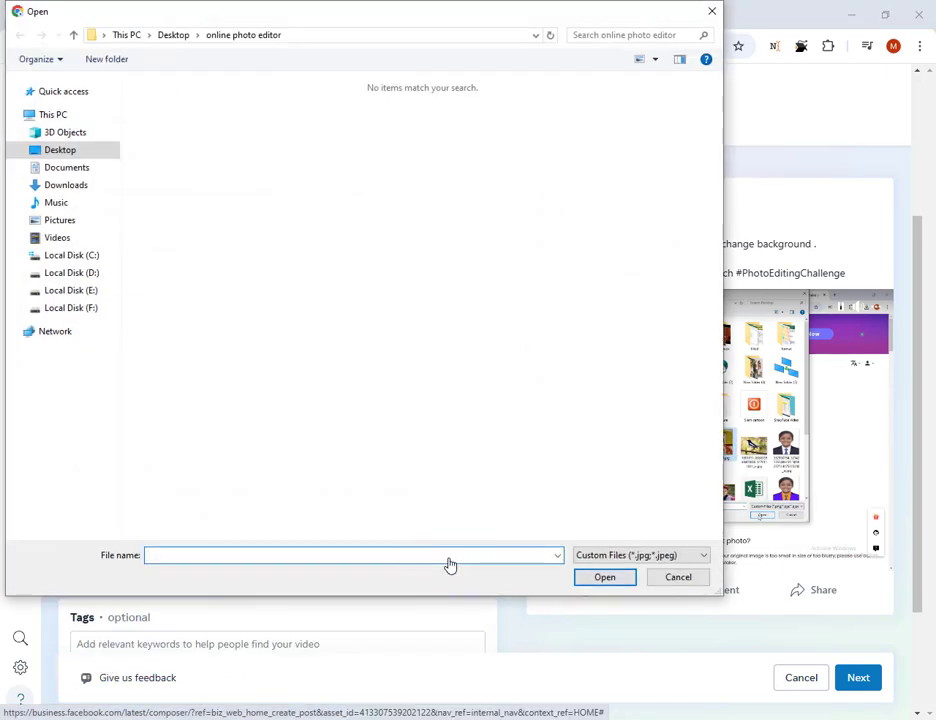
pyautogui.click(82, 150)
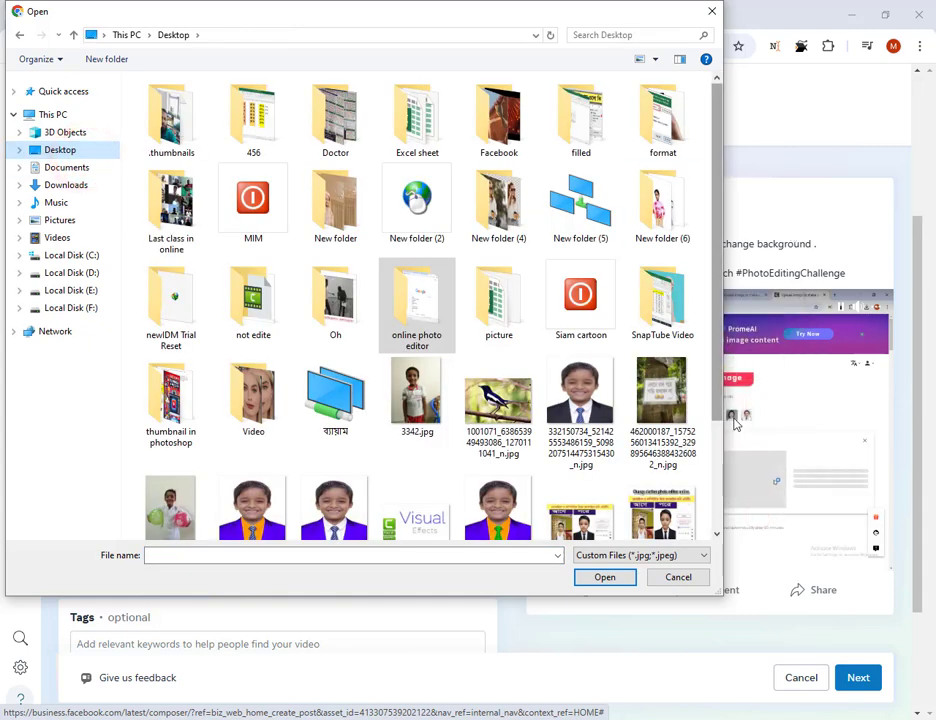
pyautogui.click(678, 531)
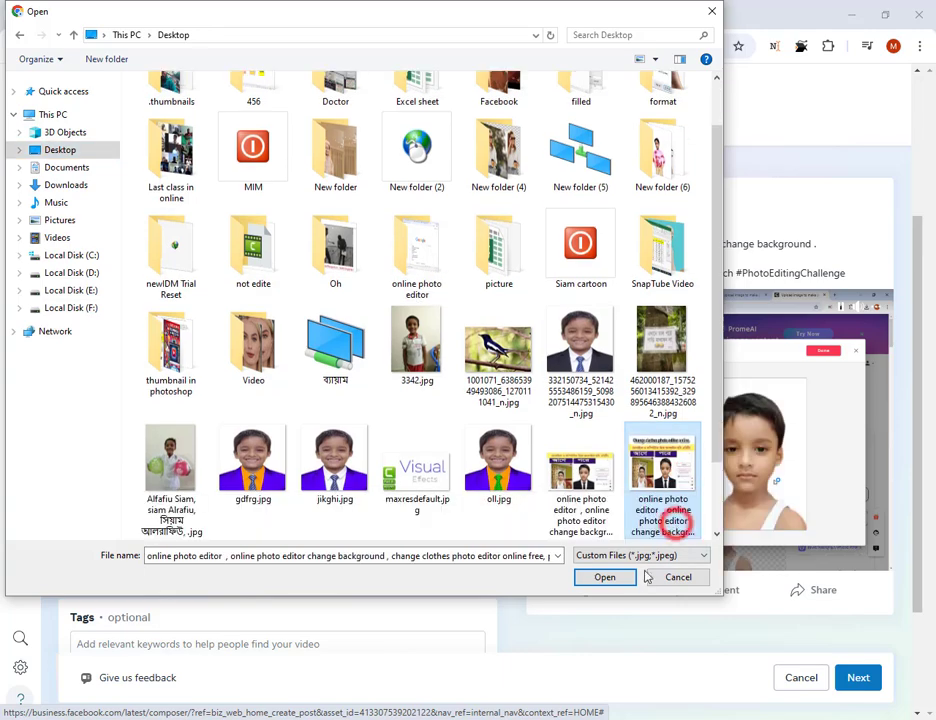
pyautogui.click(604, 577)
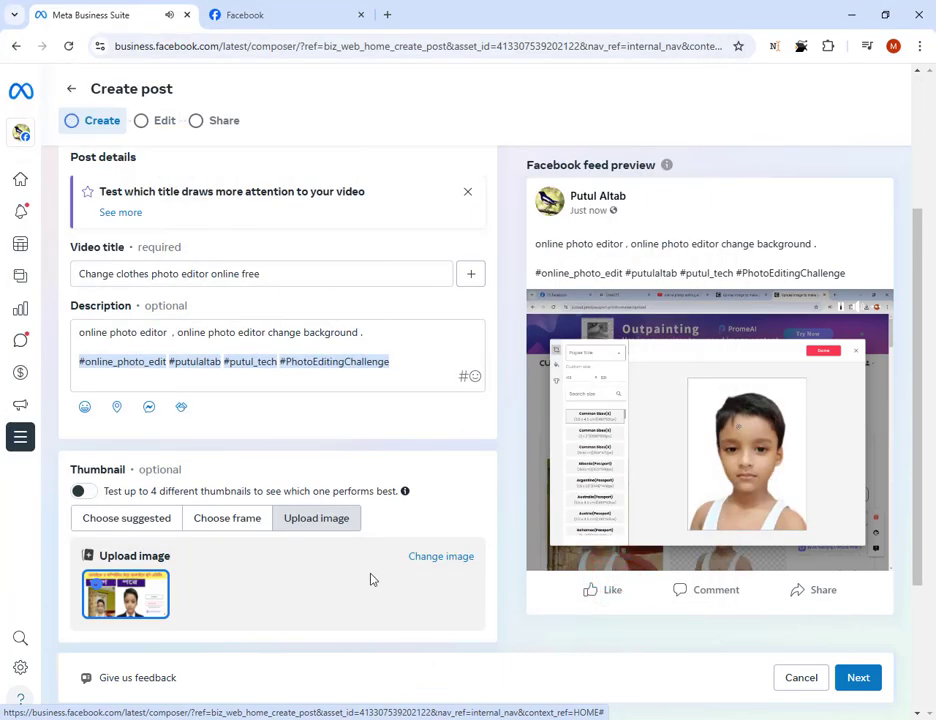
# Step: Copy "online photo editor" from the Word document and add it as the video's first tag
pyautogui.scroll(-3, 396, 576)
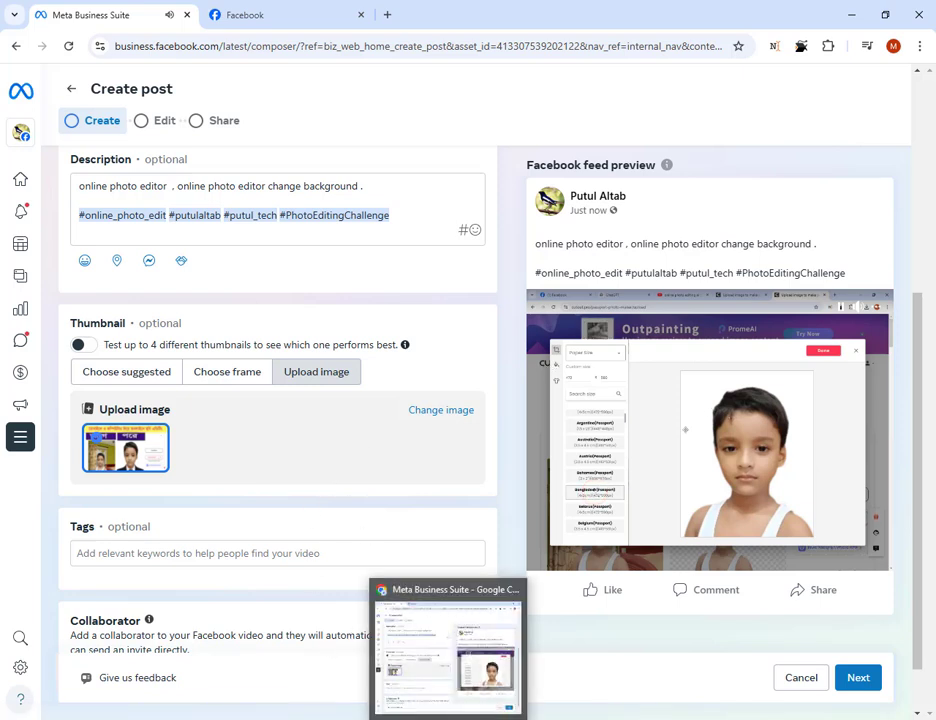
pyautogui.click(448, 718)
pyautogui.click(451, 651)
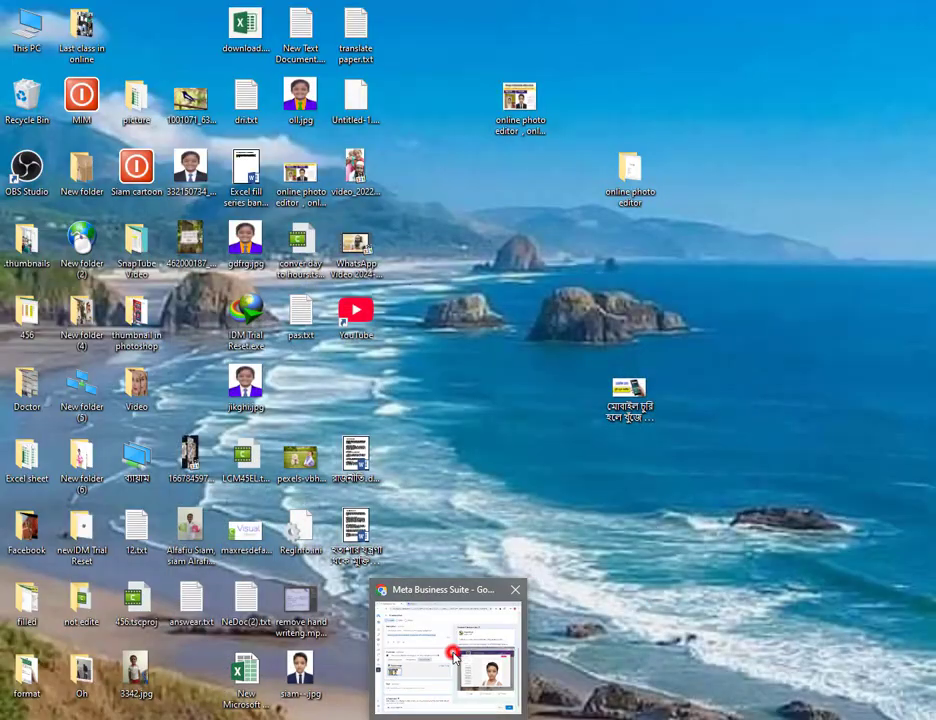
pyautogui.click(192, 715)
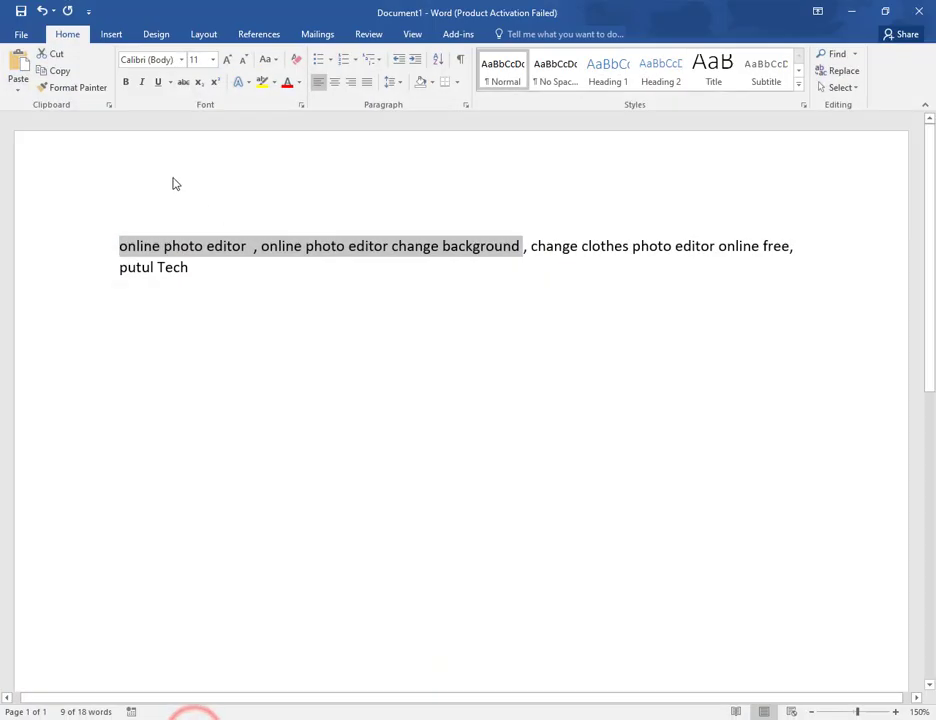
pyautogui.click(136, 207)
pyautogui.moveTo(115, 245); pyautogui.dragTo(240, 242)
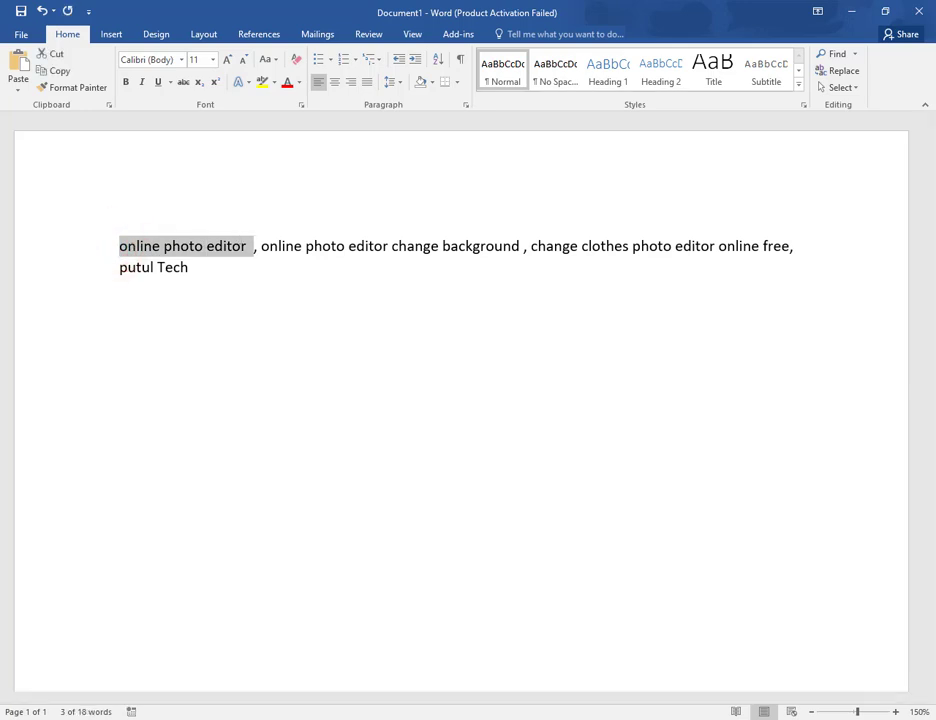
pyautogui.hotkey('ctrl', 'c')
pyautogui.hotkey('alt', 'Tab')
pyautogui.click(192, 551)
pyautogui.hotkey('ctrl', 'v')
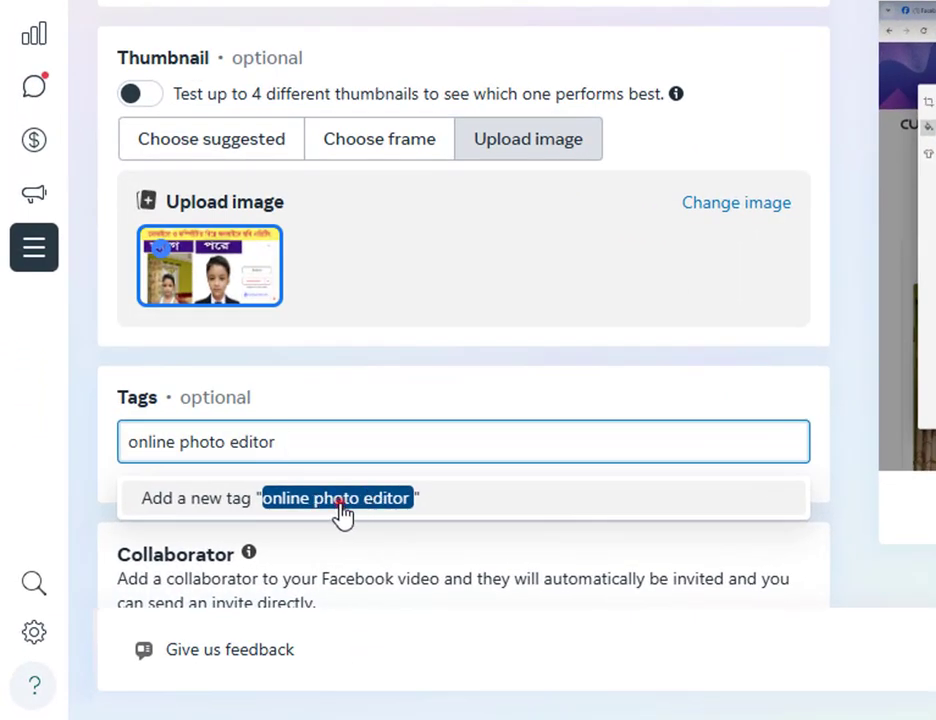
pyautogui.click(341, 507)
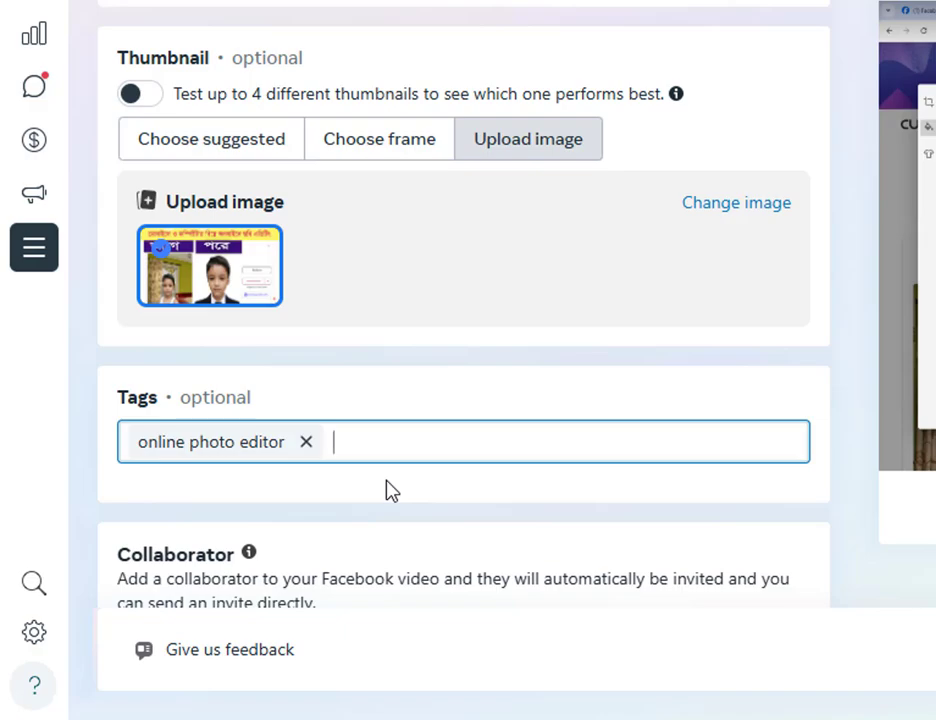
# Step: Copy "online photo editor change background" from the Word document and add it as the second tag
pyautogui.hotkey('alt', 'Tab')
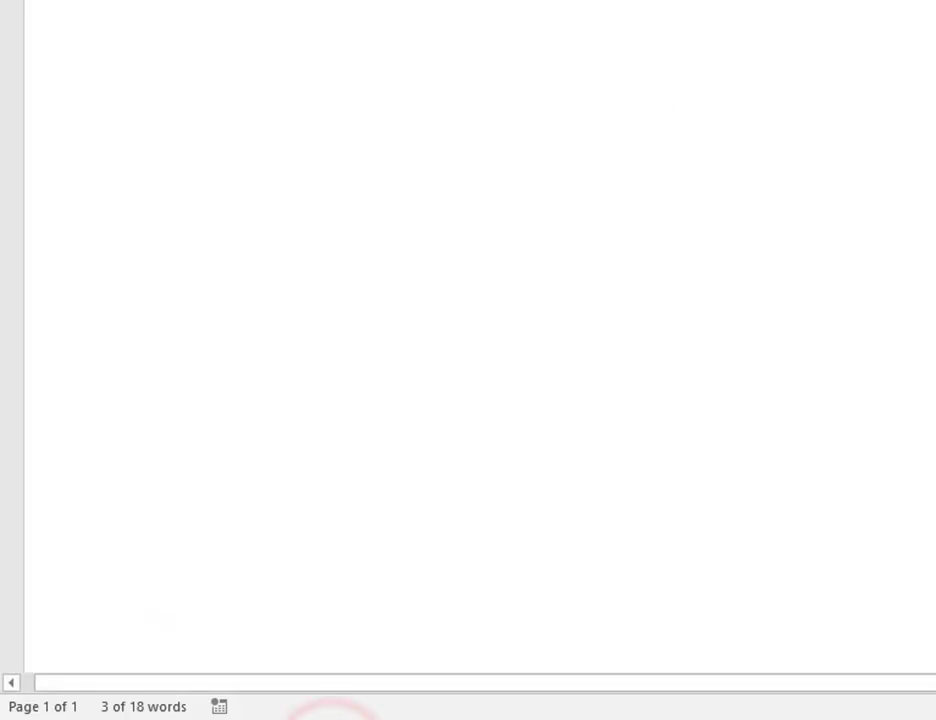
pyautogui.moveTo(390, 16); pyautogui.dragTo(778, 16)
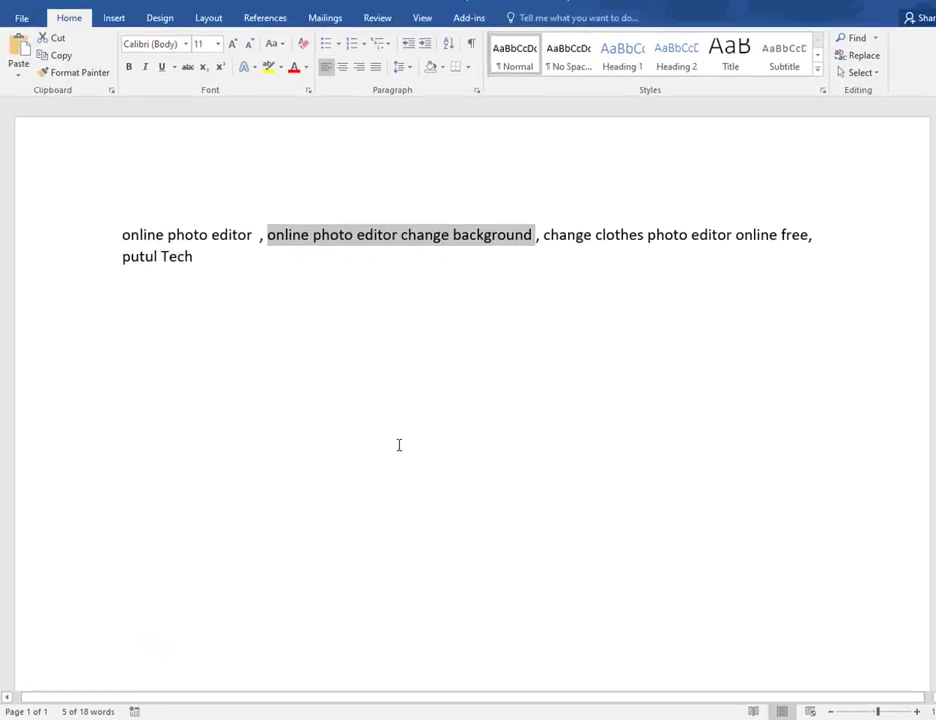
pyautogui.hotkey('ctrl', 'c')
pyautogui.hotkey('alt', 'Tab')
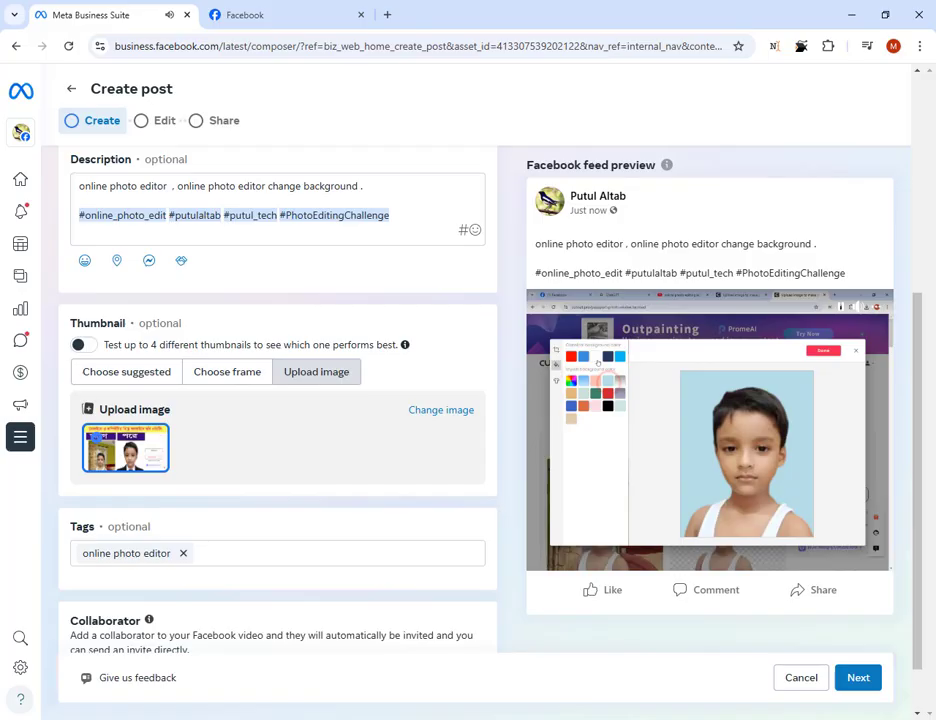
pyautogui.hotkey('ctrl', 'v')
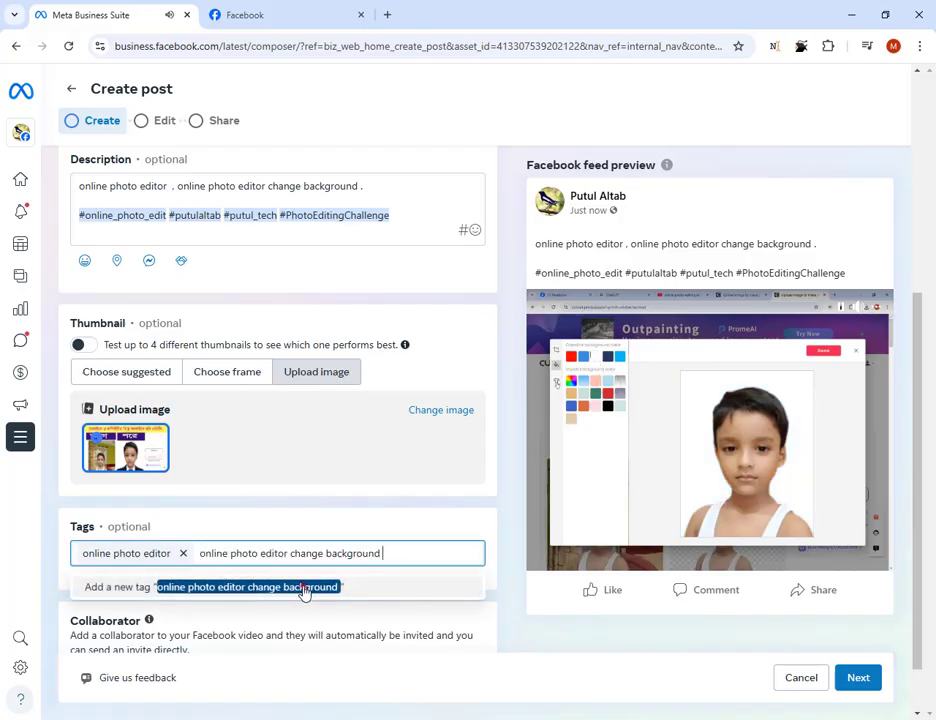
pyautogui.click(305, 588)
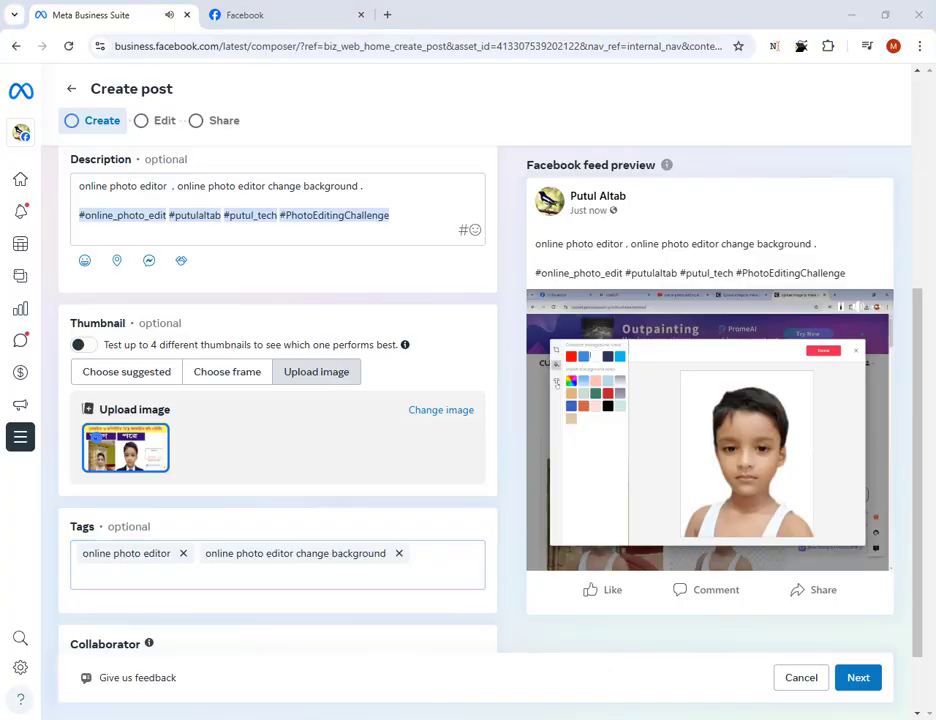
# Step: Select "change clothes photo editor online free," in the Word document as the text for another tag
pyautogui.hotkey('alt', 'Tab')
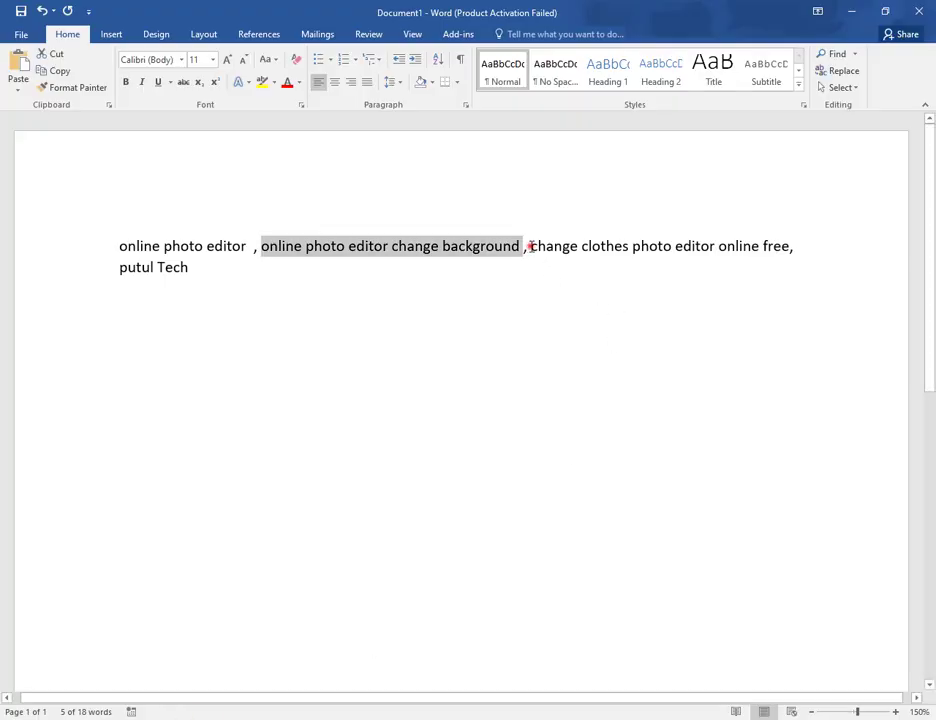
pyautogui.moveTo(530, 246); pyautogui.dragTo(795, 245)
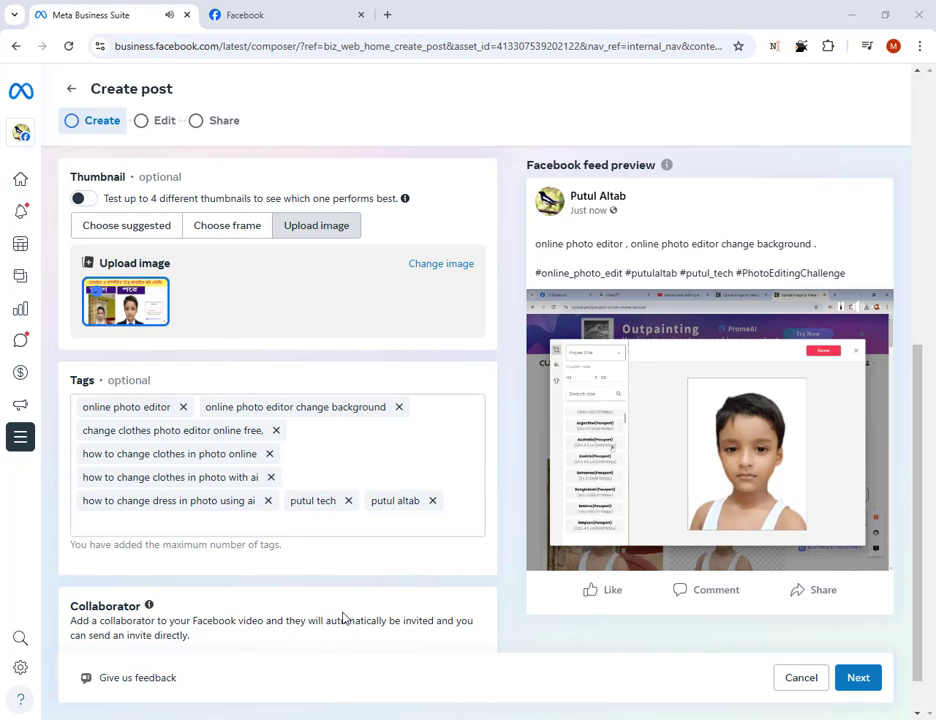
# Step: Advance the post from its details through the Edit stage to the Share stage, dismissing the error dialog and leaving the video unedited
pyautogui.scroll(-1, 343, 618)
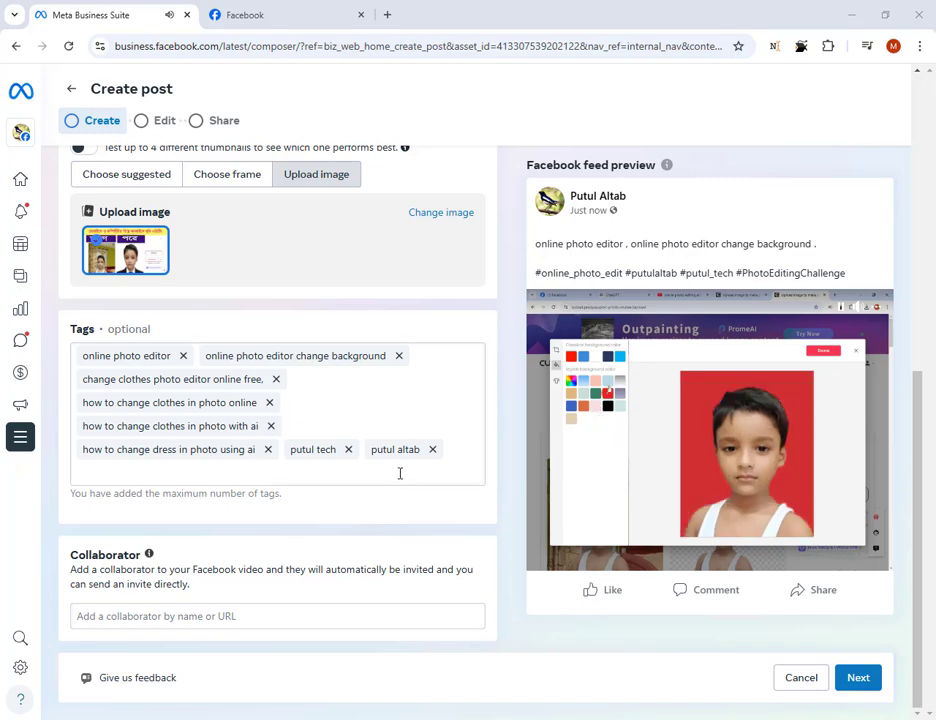
pyautogui.click(857, 678)
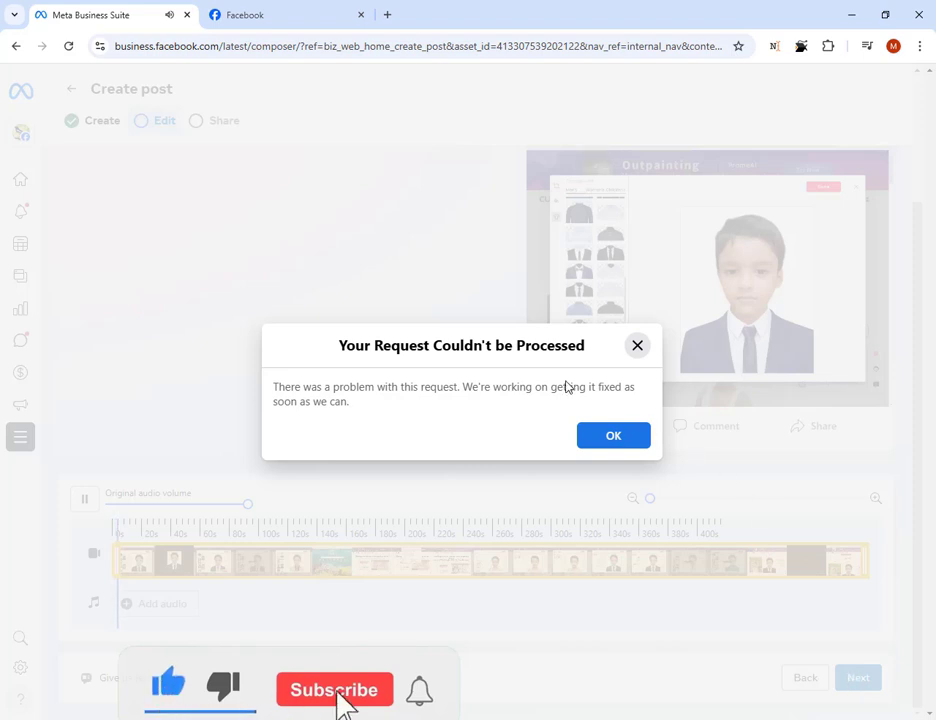
pyautogui.click(625, 436)
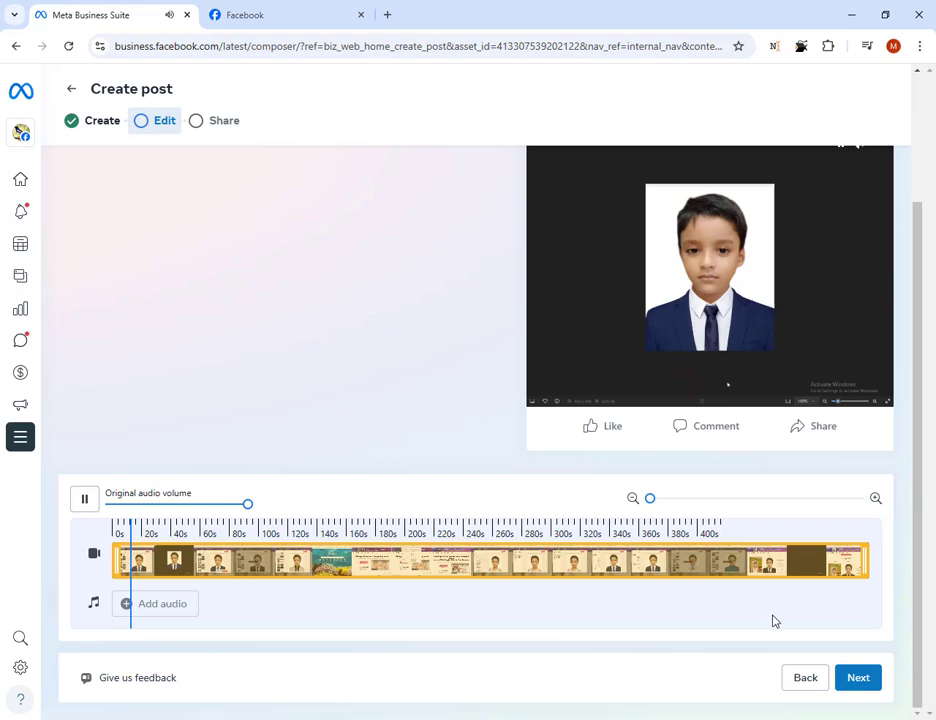
pyautogui.click(864, 685)
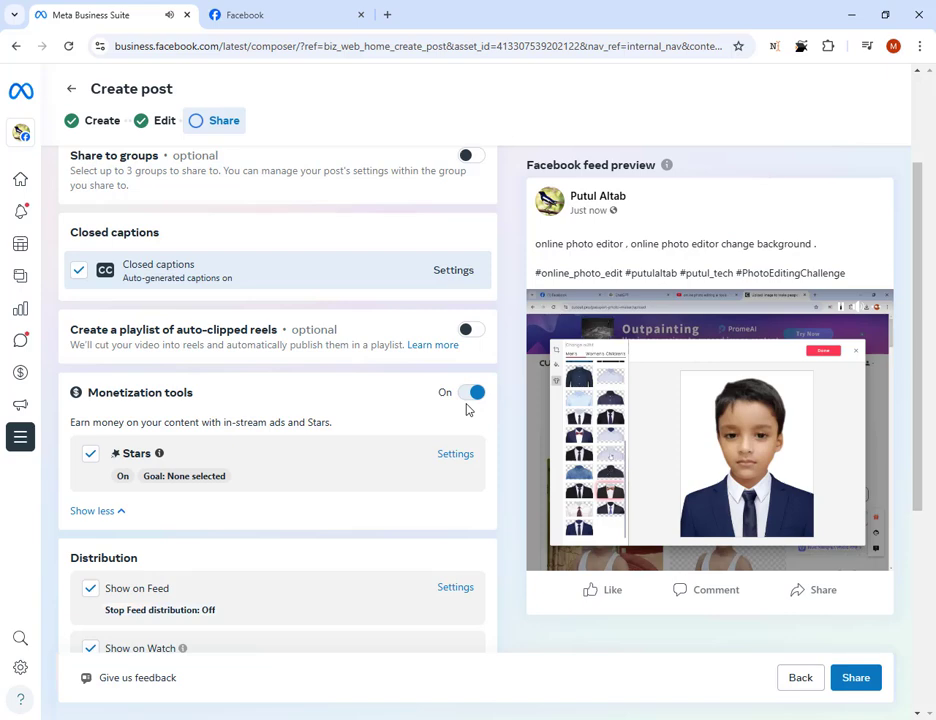
# Step: Enable adding the video to a playlist and choose the "online bangla tutorial" playlist
pyautogui.scroll(-3, 478, 410)
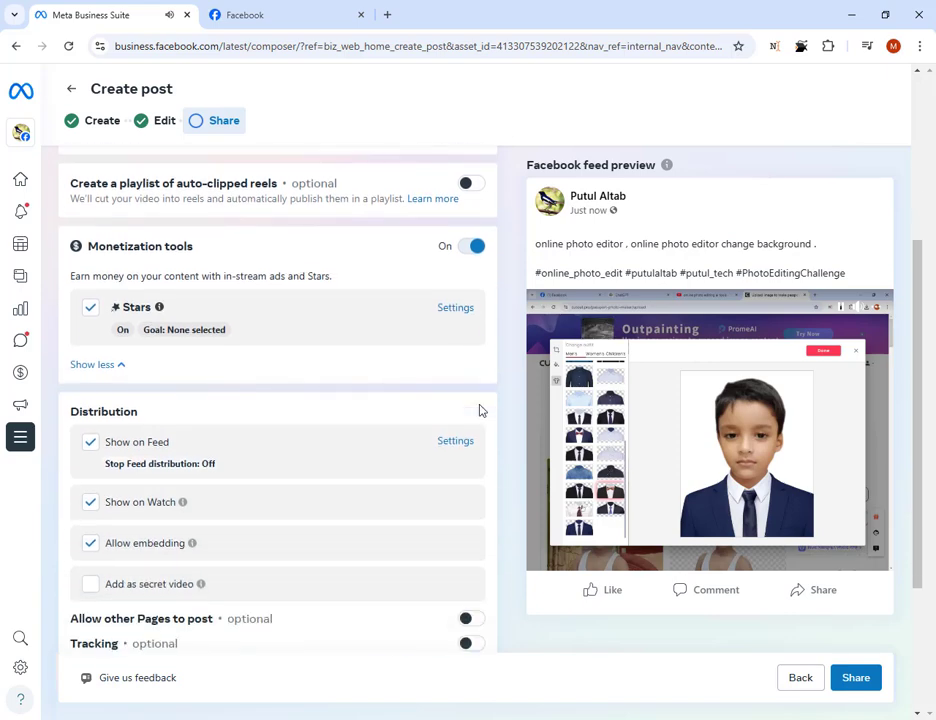
pyautogui.scroll(6, 479, 410)
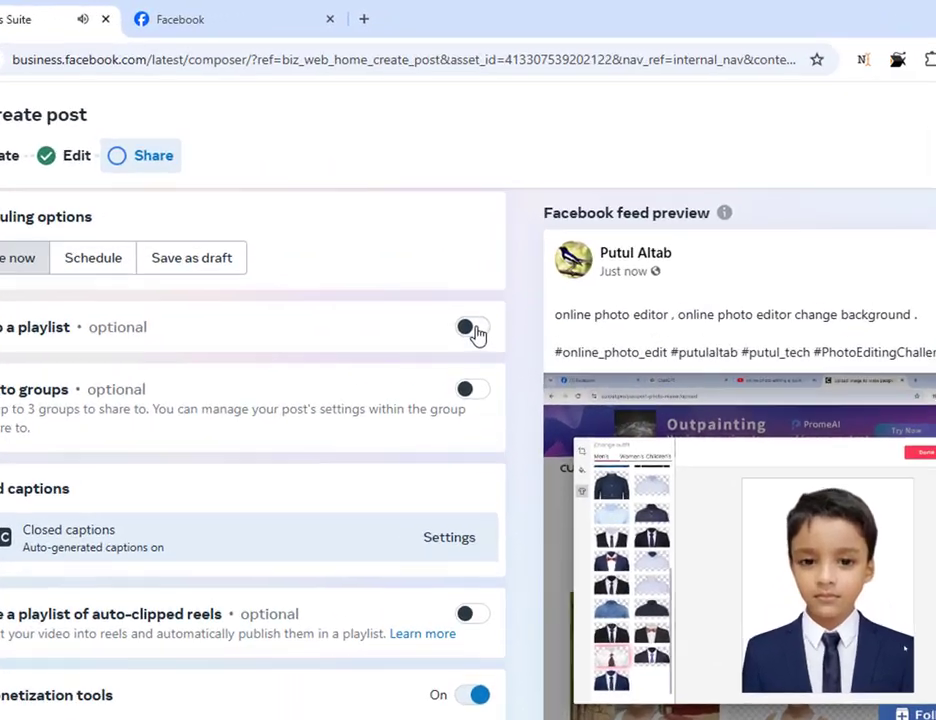
pyautogui.click(472, 256)
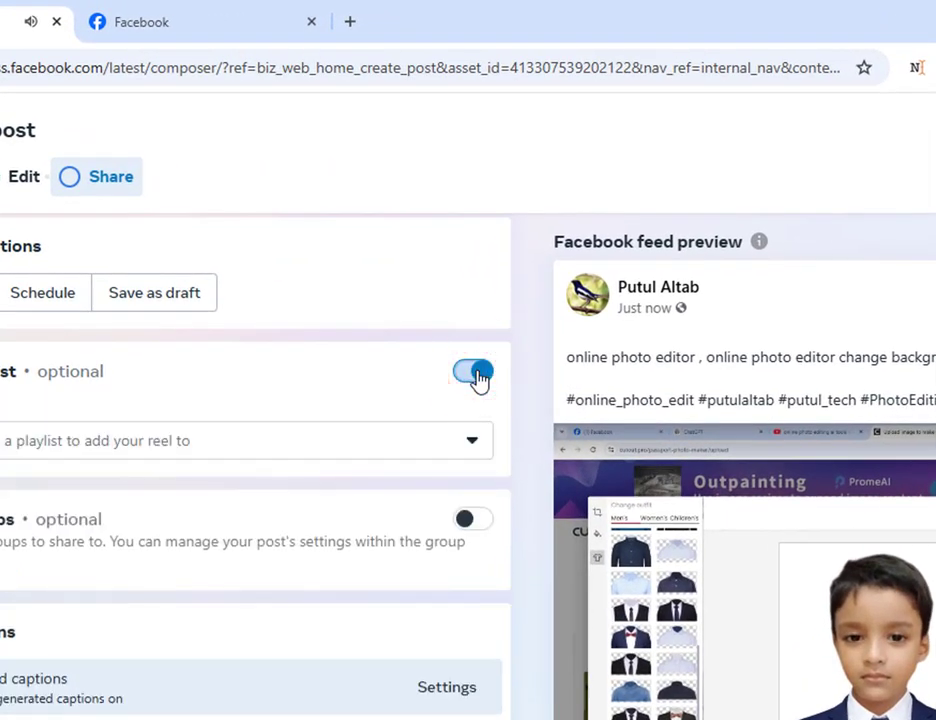
pyautogui.click(342, 440)
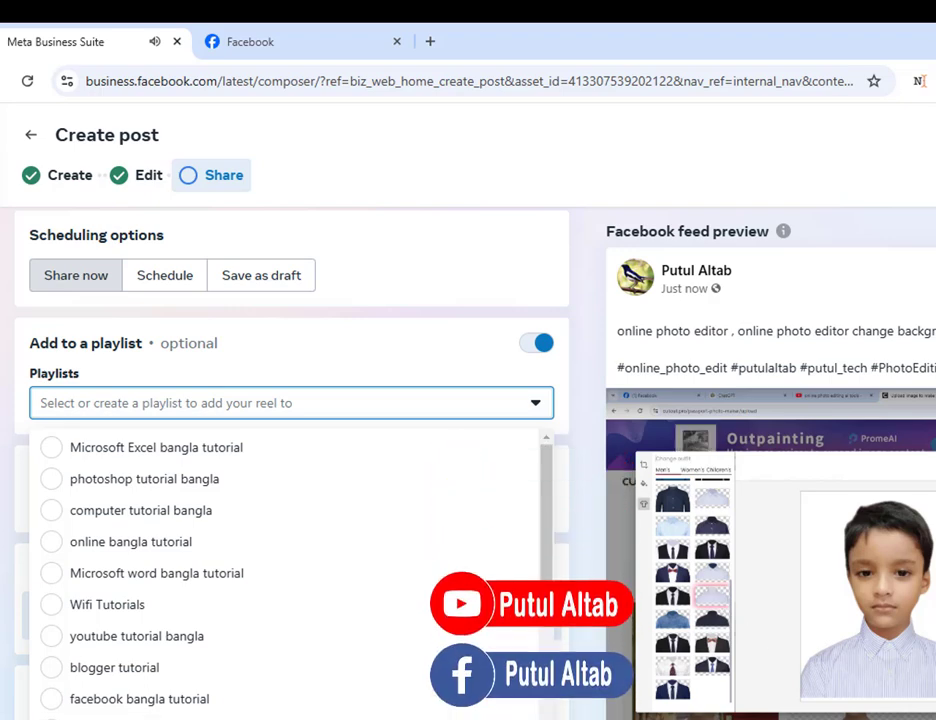
pyautogui.moveTo(381, 680)
pyautogui.mouseDown()
pyautogui.moveTo(123, 455)
pyautogui.moveTo(347, 673)
pyautogui.moveTo(381, 680)
pyautogui.mouseUp()
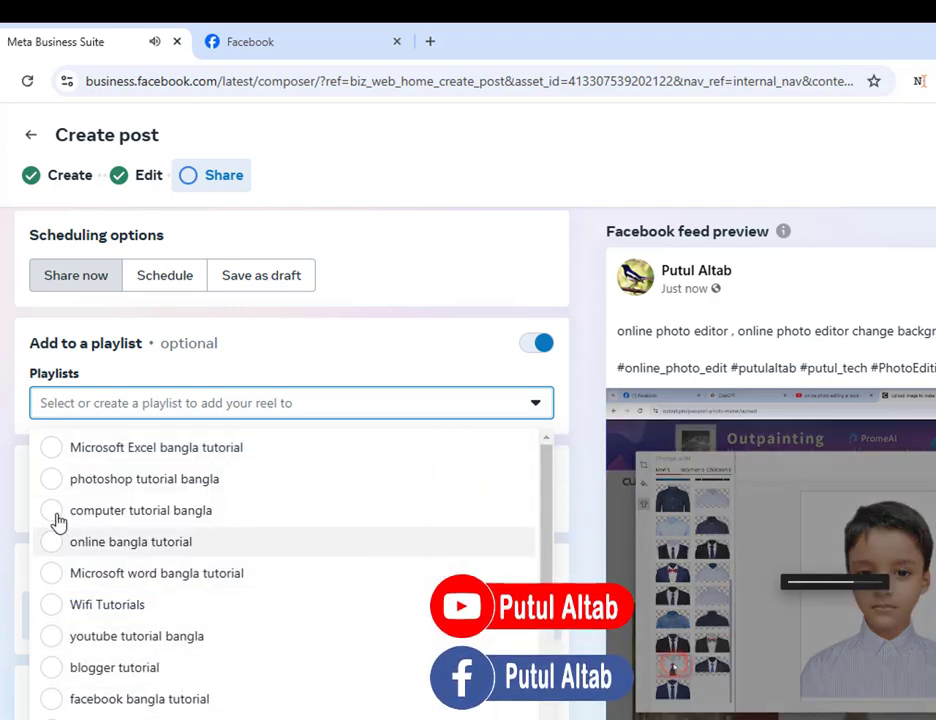
pyautogui.moveTo(56, 524); pyautogui.dragTo(313, 549)
pyautogui.click(5, 675)
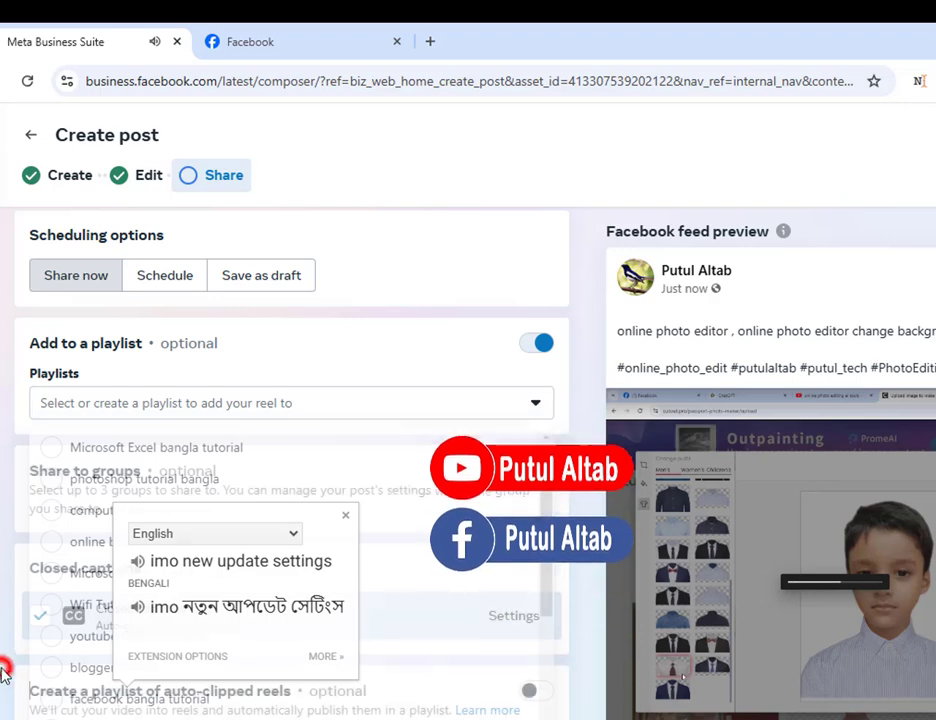
pyautogui.click(415, 406)
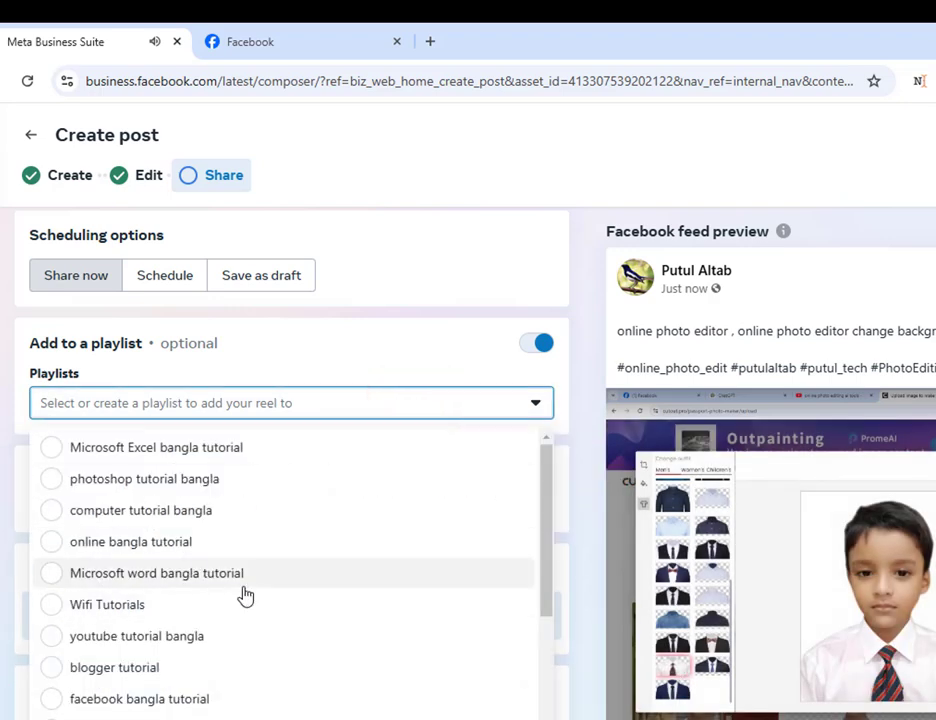
pyautogui.click(45, 547)
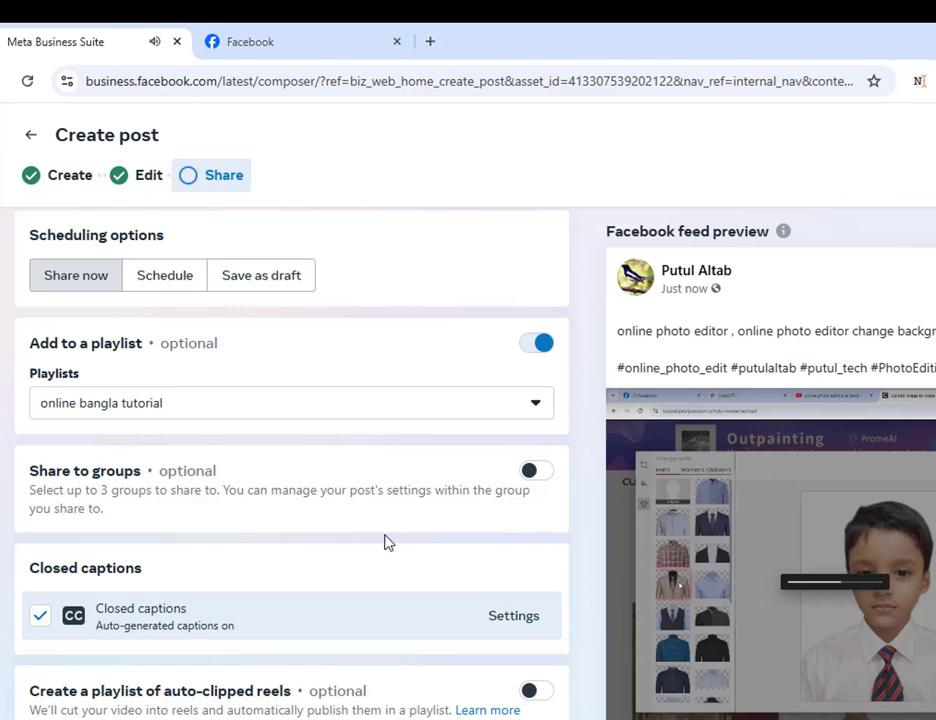
# Step: Review the post's group sharing, closed captions, auto-clipped reels, monetization, distribution and audience settings
pyautogui.scroll(-1, 413, 559)
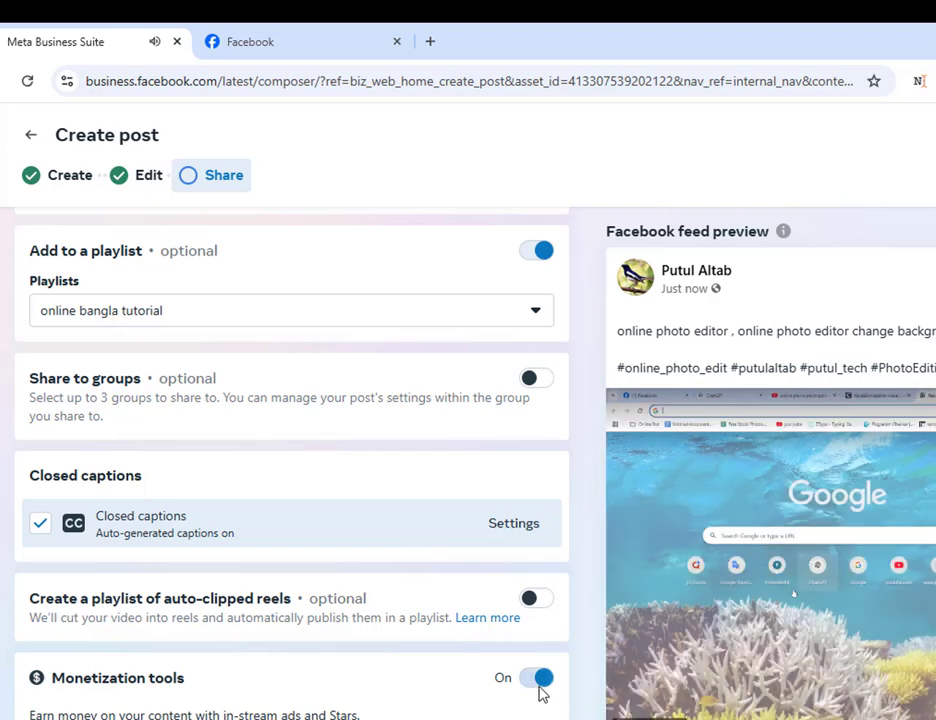
pyautogui.scroll(-4, 487, 705)
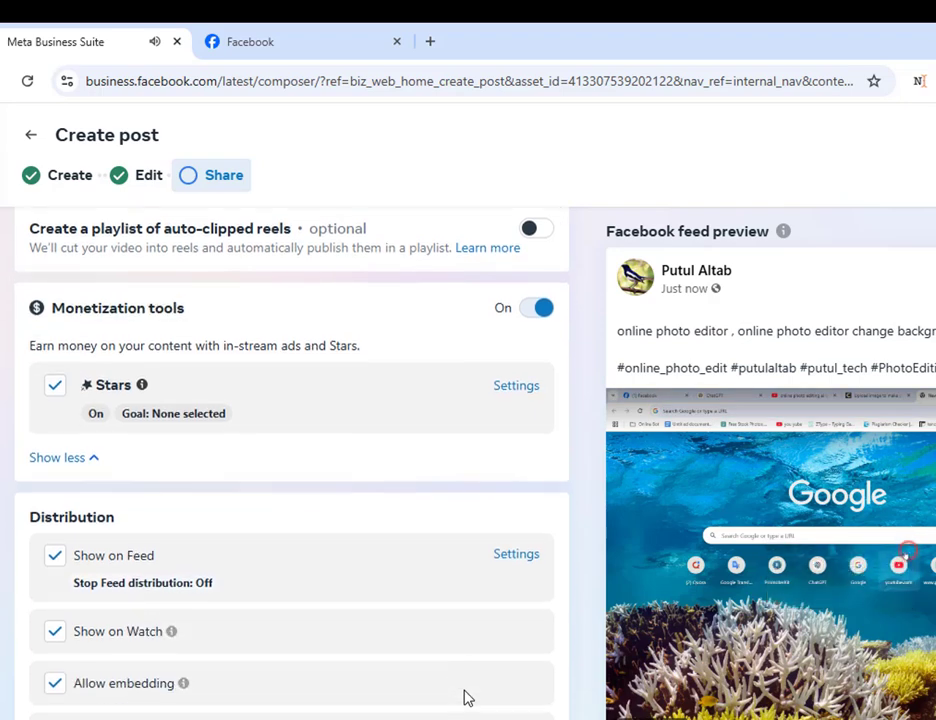
pyautogui.scroll(-2, 465, 697)
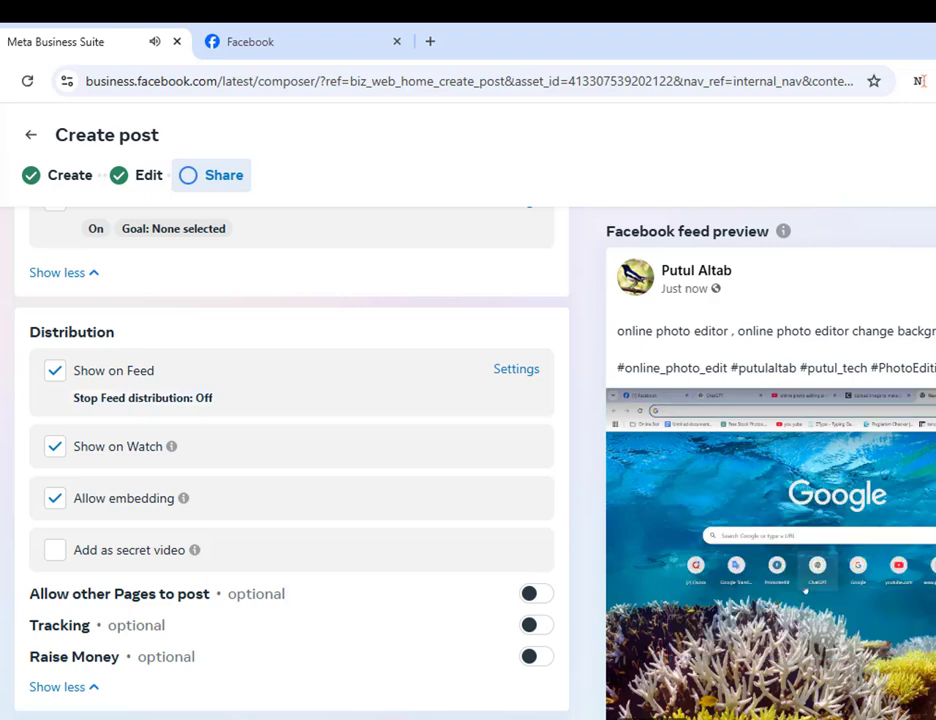
pyautogui.scroll(-1, 292, 460)
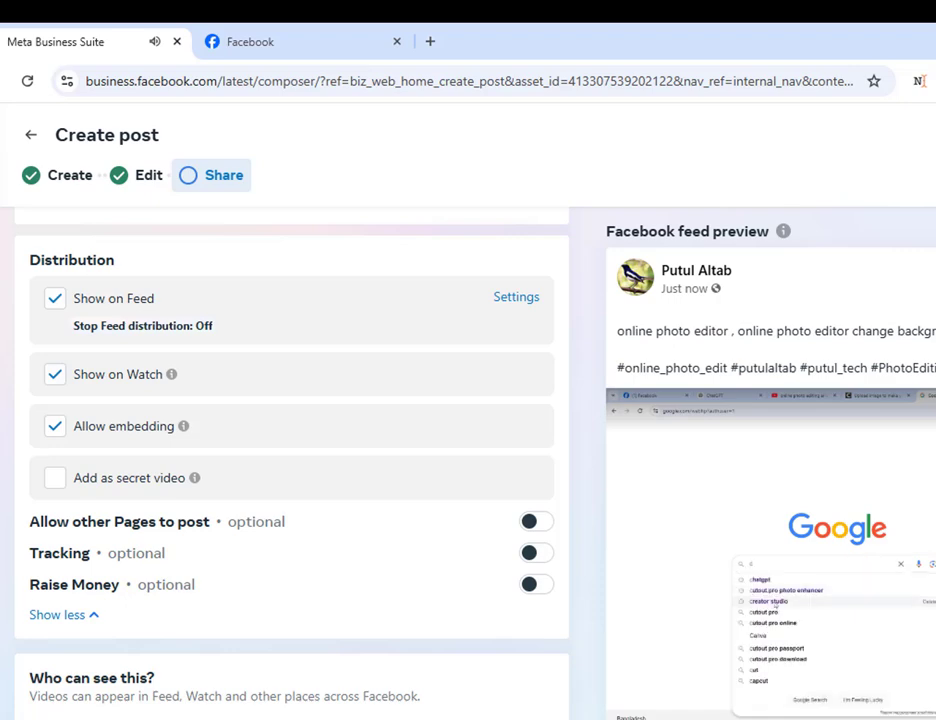
pyautogui.scroll(-5, 292, 460)
pyautogui.scroll(3, 194, 420)
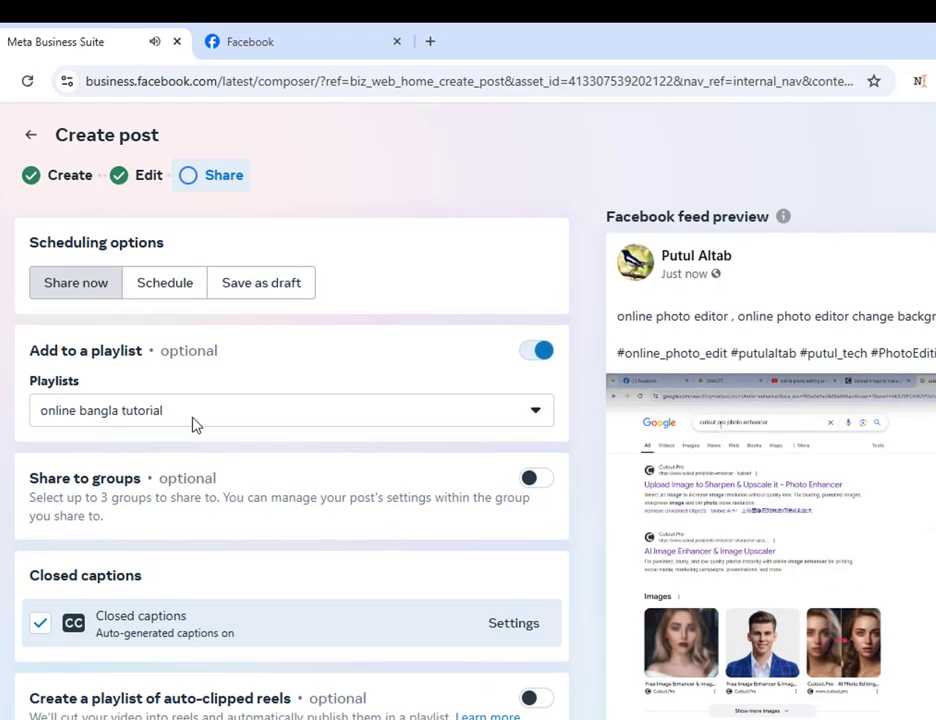
# Step: Switch the video post to scheduled publishing and set its publish time to 05:40 PM
pyautogui.click(183, 287)
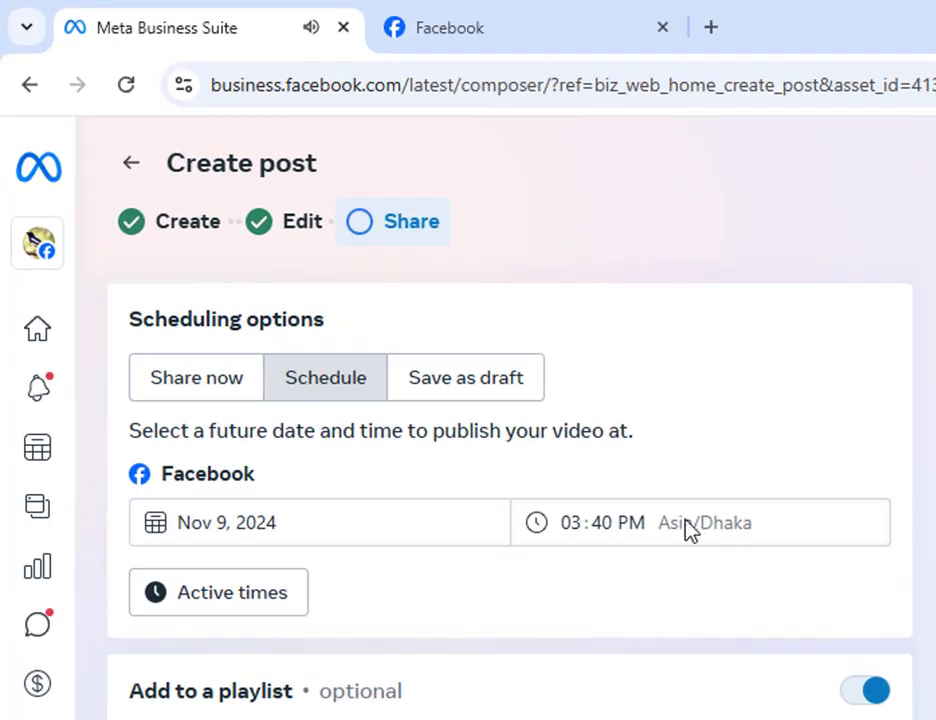
pyautogui.click(335, 281)
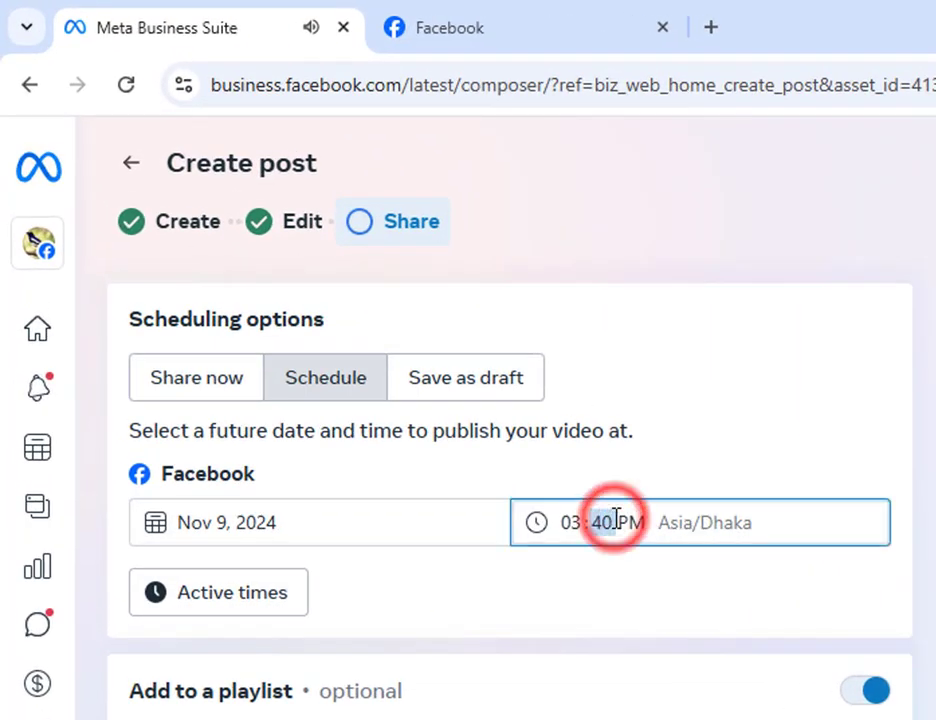
pyautogui.click(572, 522)
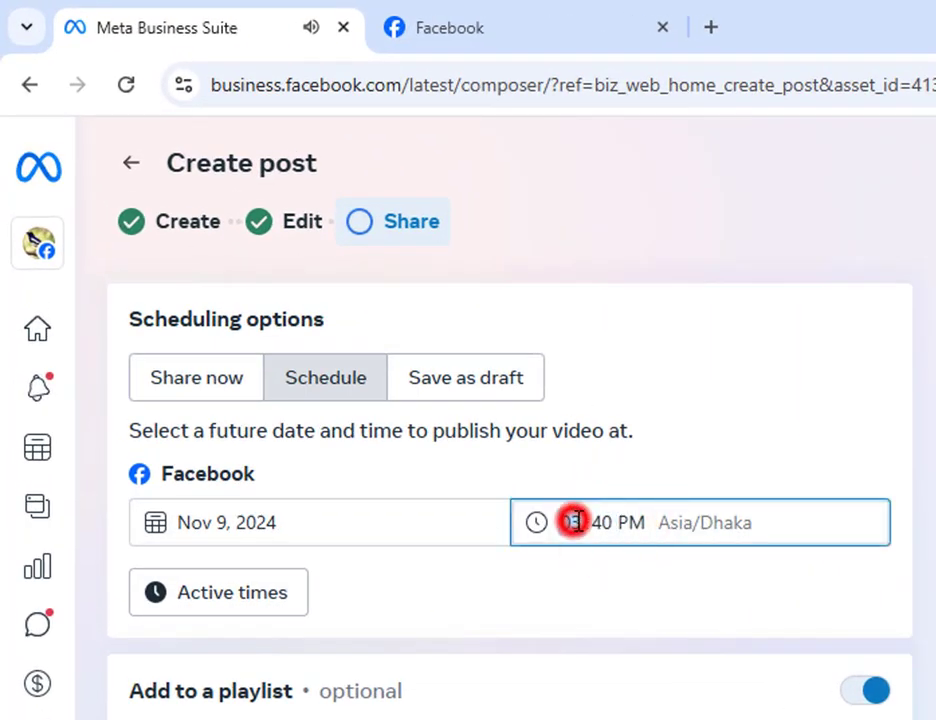
pyautogui.write('5')
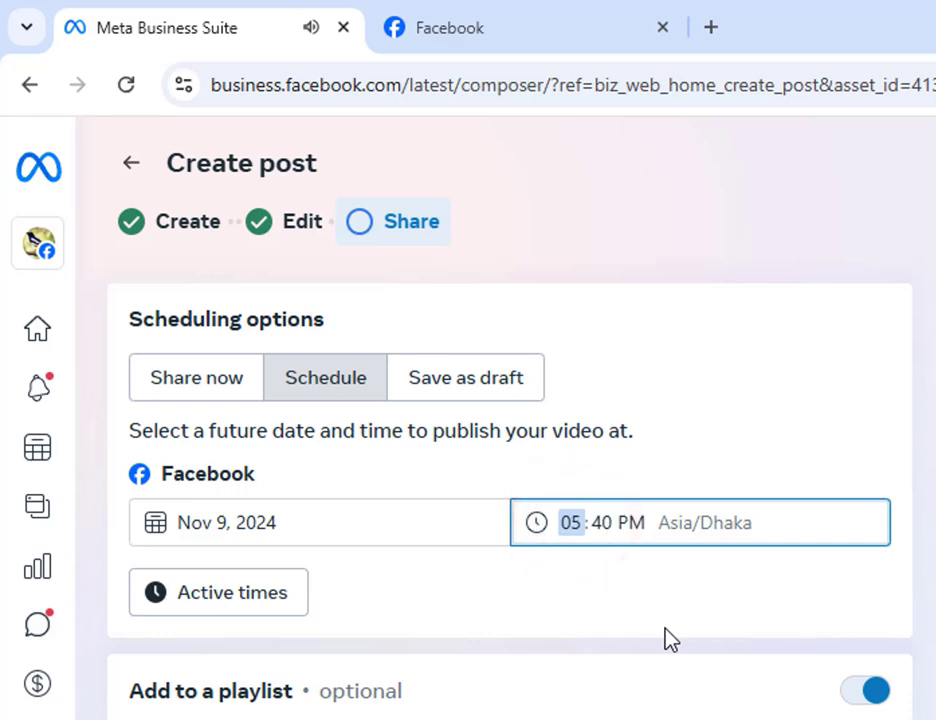
pyautogui.click(598, 528)
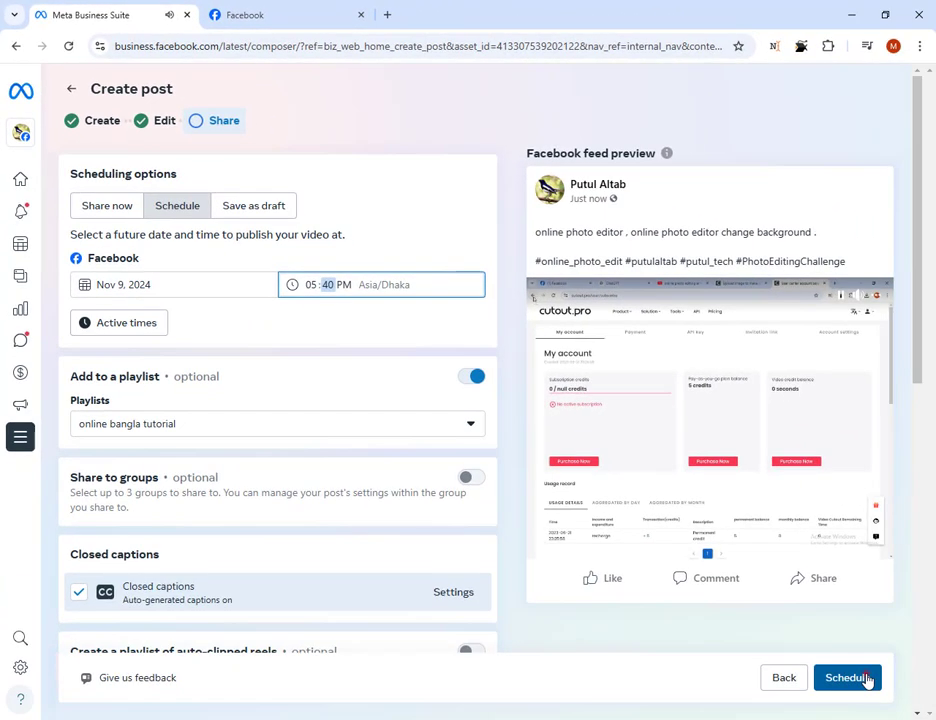
# Step: Submit the scheduled video post and skip the offered playlist of auto-clipped reels
pyautogui.click(866, 678)
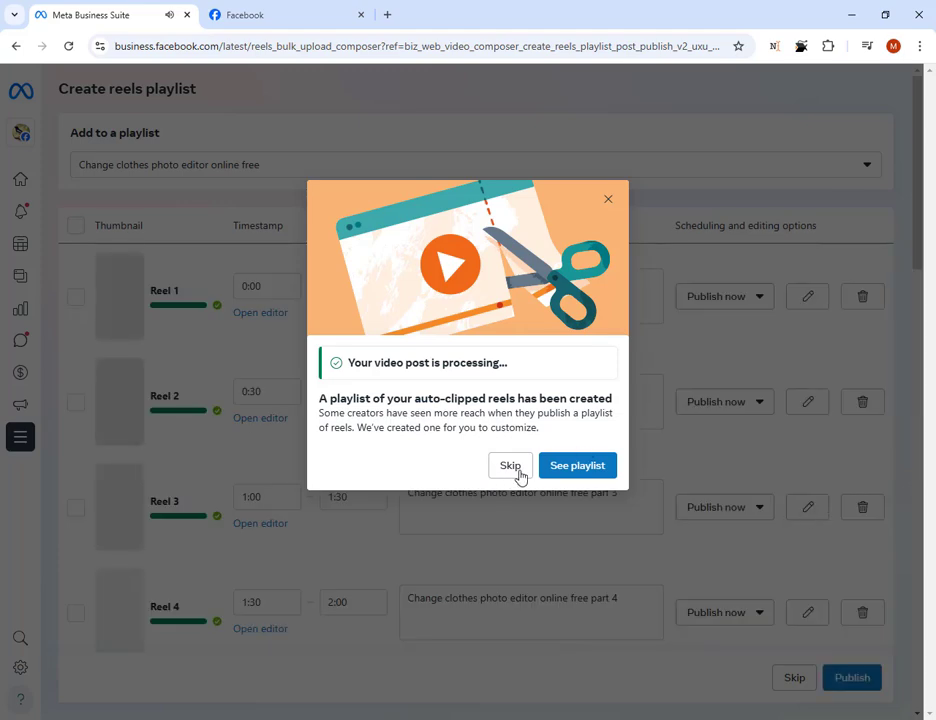
pyautogui.click(511, 467)
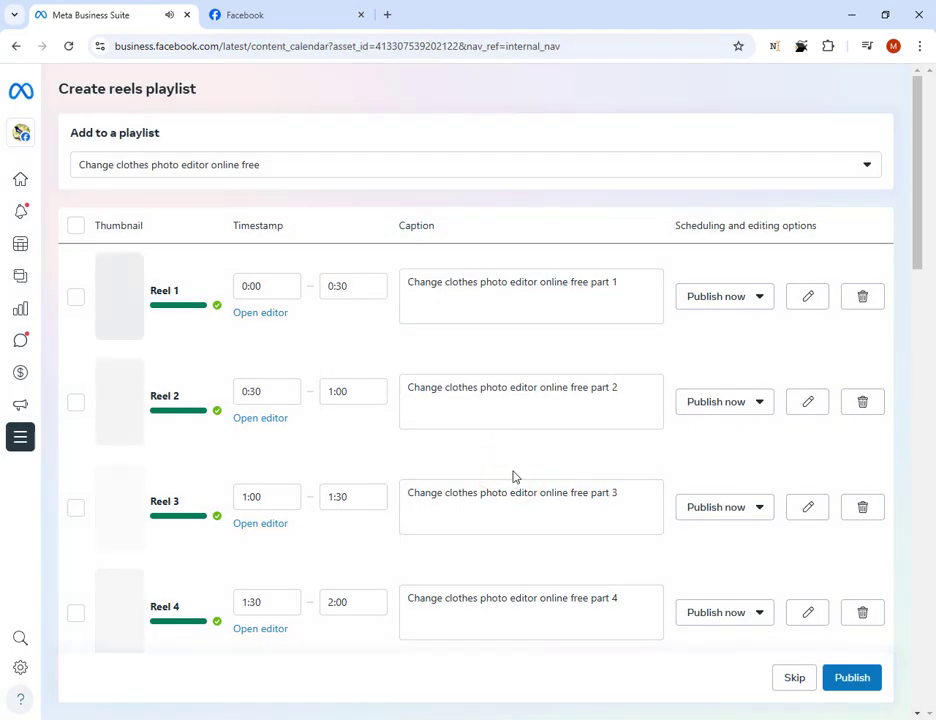